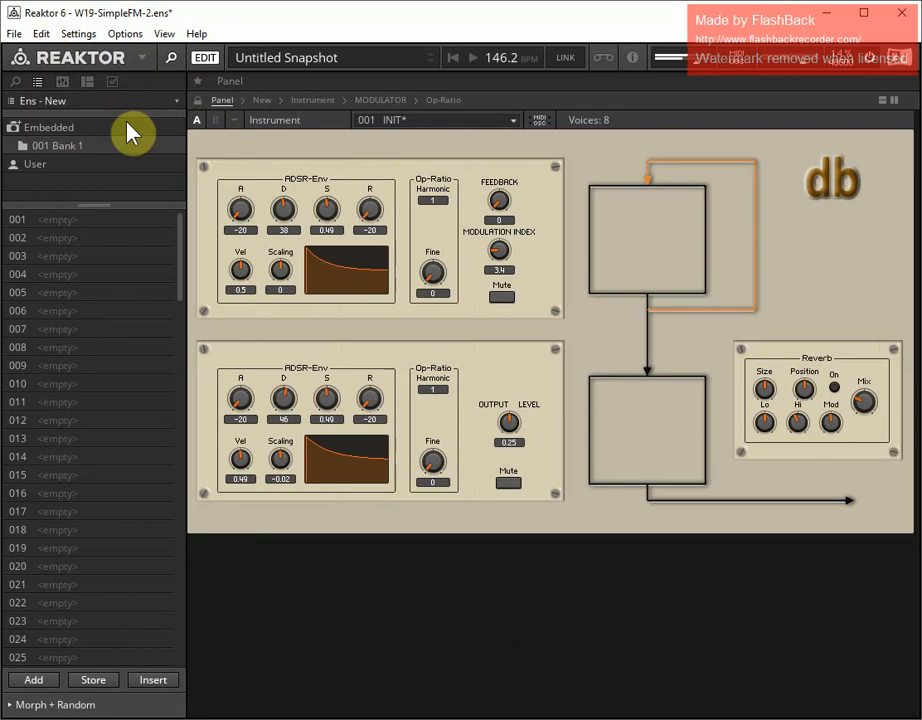
Show the Instrument's snapshots instead of the ensemble's and recall snapshot 001 INIT
click(177, 101)
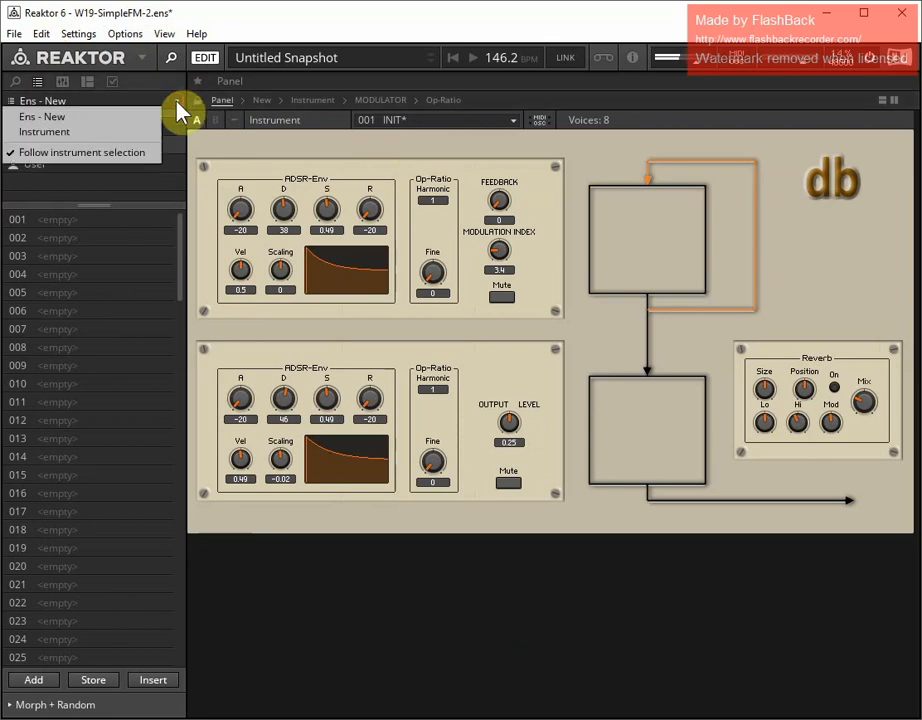
click(105, 132)
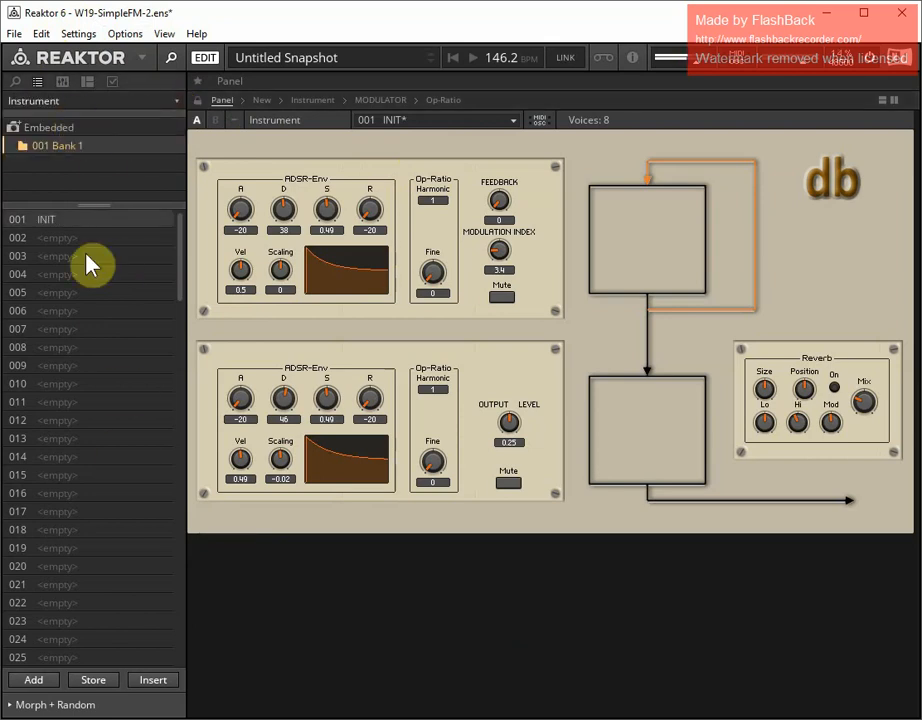
click(18, 226)
drag(507, 420, 496, 460)
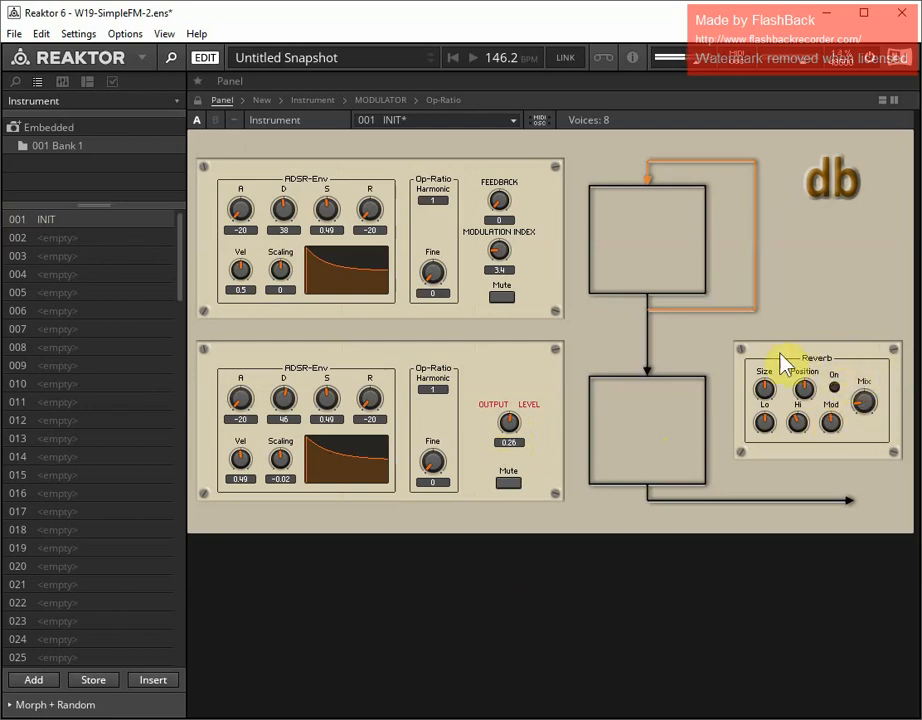
click(835, 388)
click(834, 387)
click(845, 372)
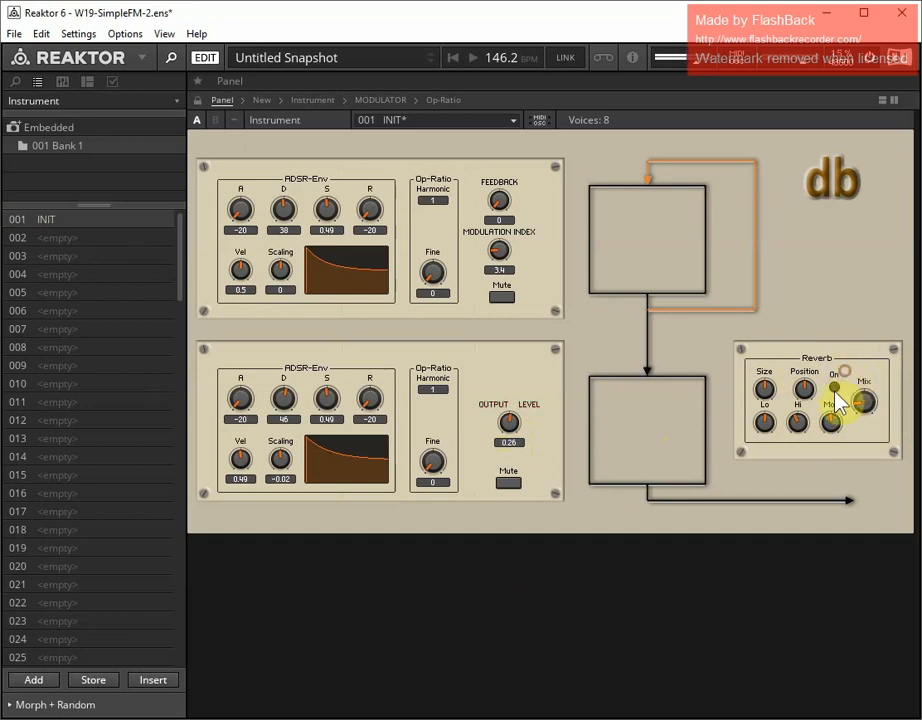
click(834, 387)
click(835, 387)
click(837, 388)
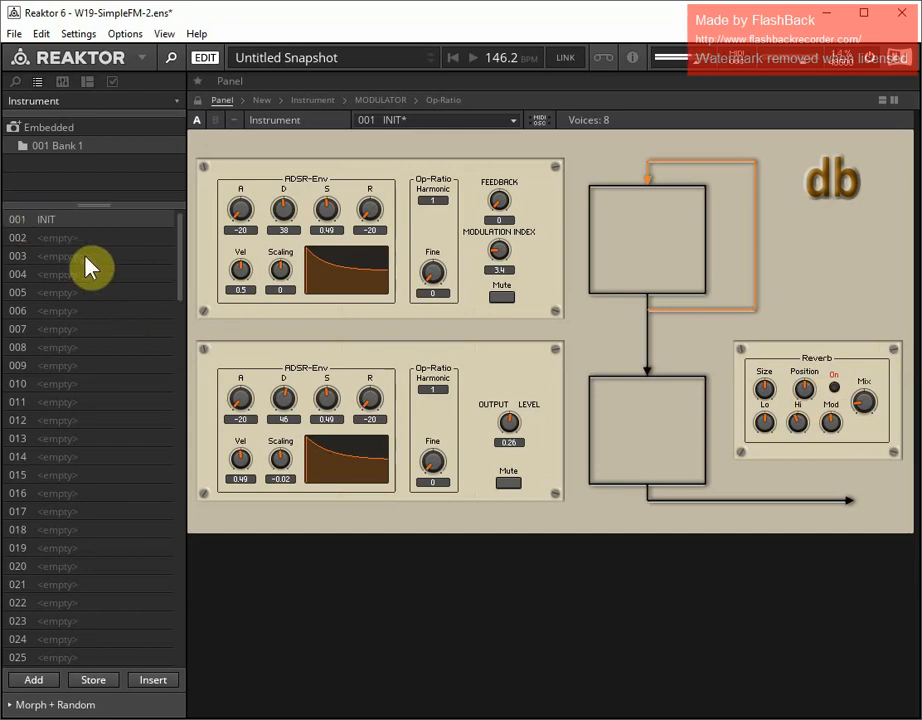
click(21, 222)
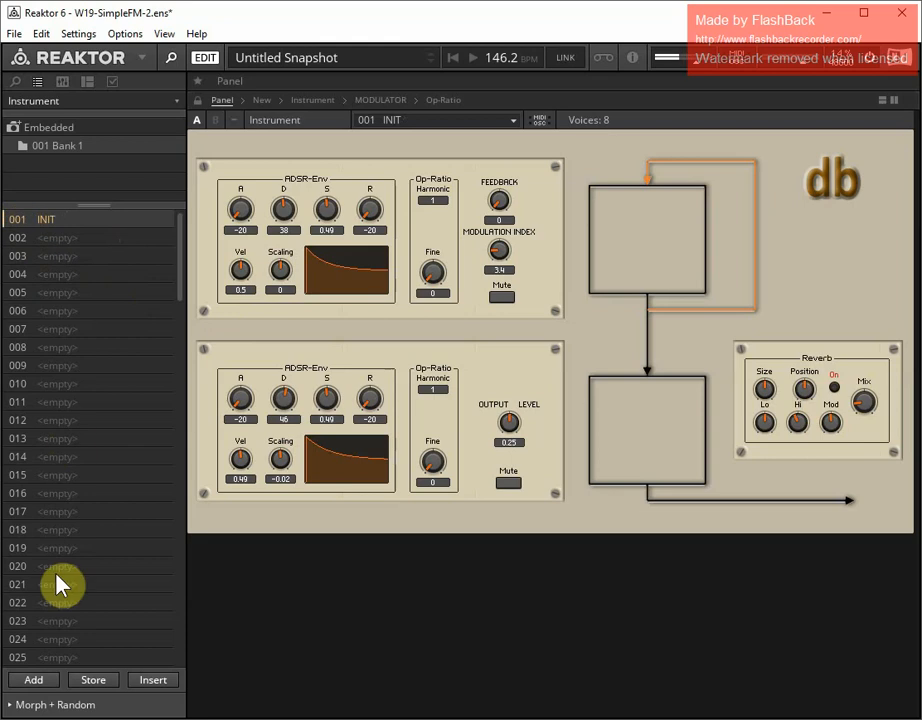
Store the current sound in snapshot slot 001 under the name Brass
click(100, 680)
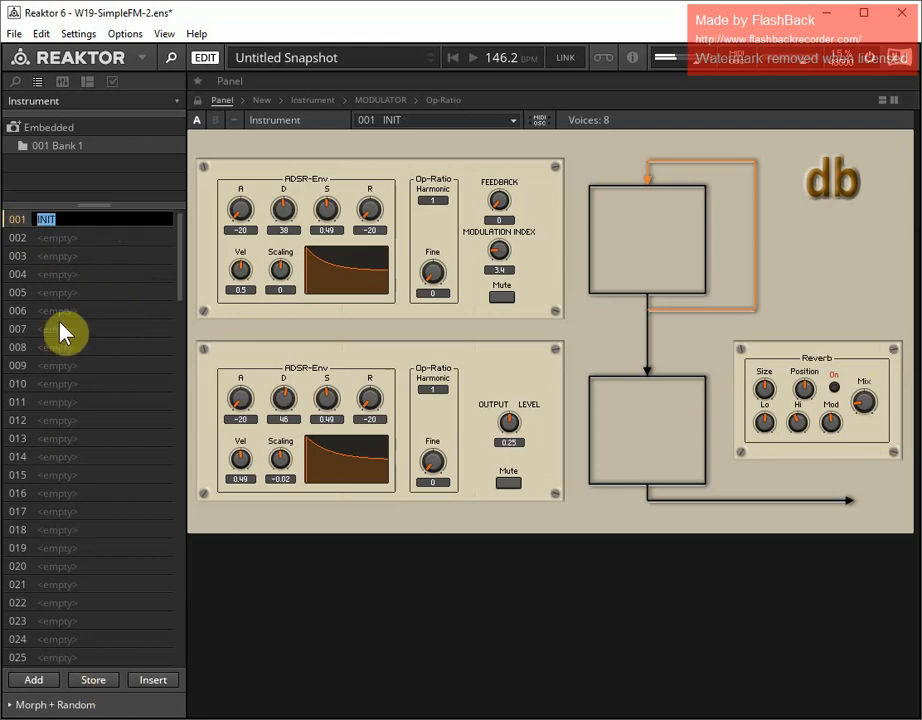
text(Brass)
key(Return)
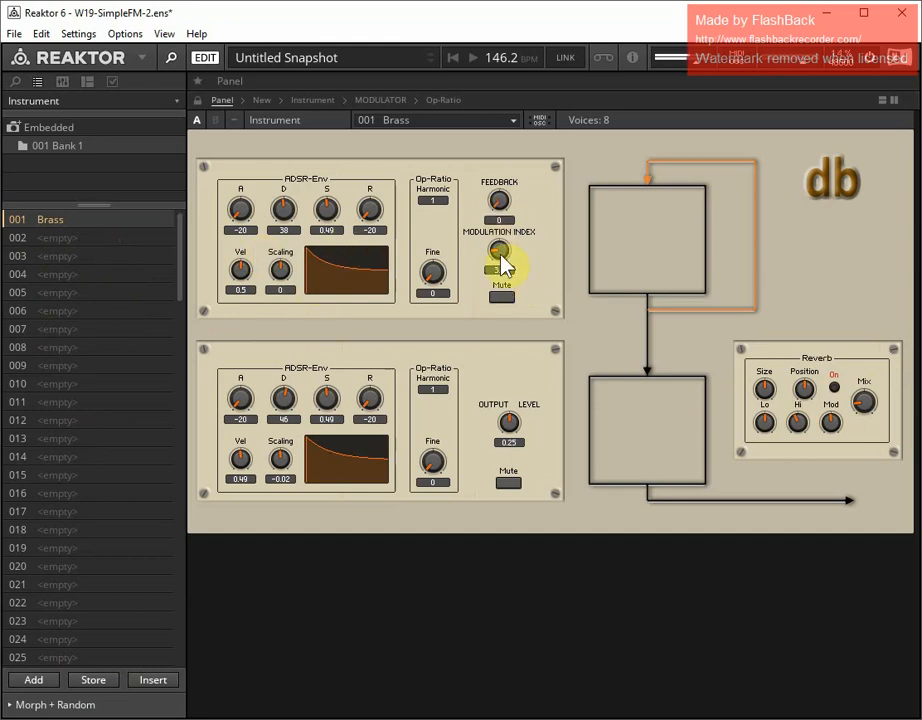
Set the modulation index to 0 and shape the lower operator's envelope with attack 20, decay 54, sustain 0.7 and release 25
drag(496, 246, 497, 289)
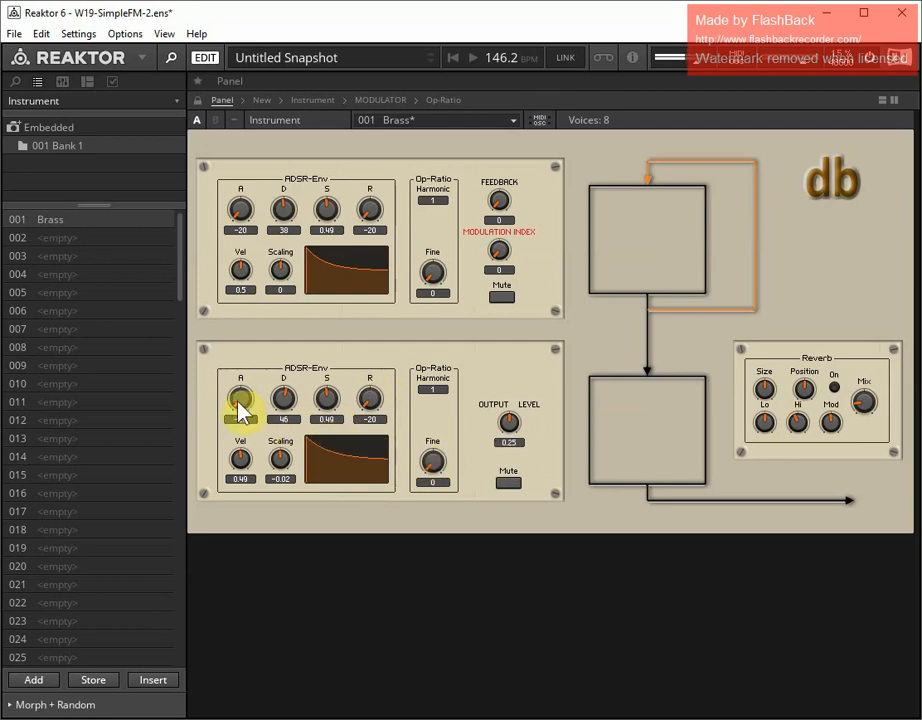
drag(240, 408, 236, 380)
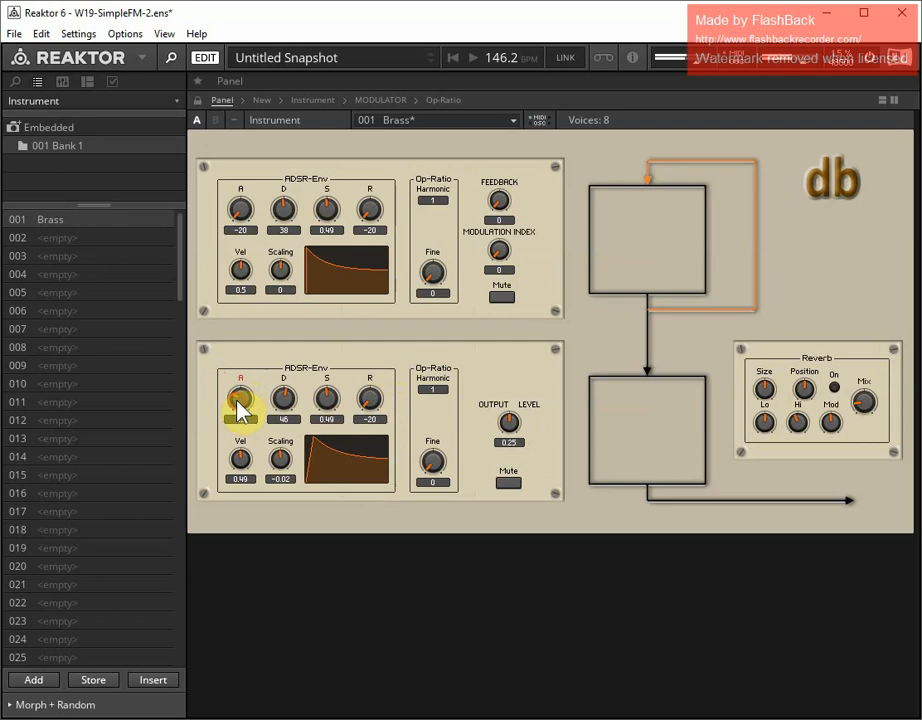
drag(329, 411, 284, 403)
drag(370, 405, 372, 372)
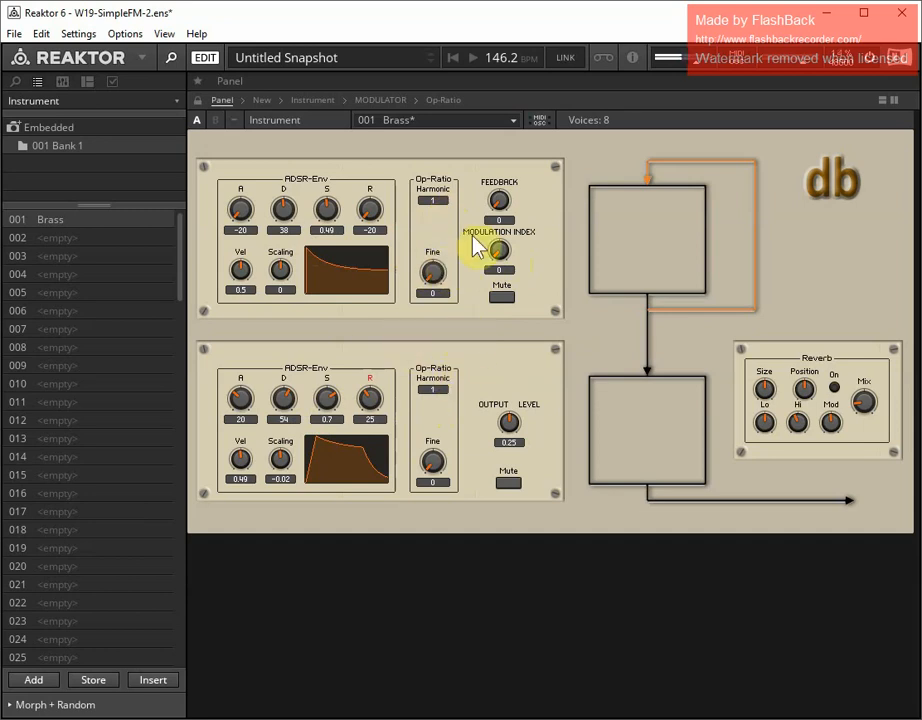
Set the modulation index to 3.8 and shape the upper operator's envelope with attack 27, decay 41, sustain 0.75 and release 14
drag(499, 262, 497, 220)
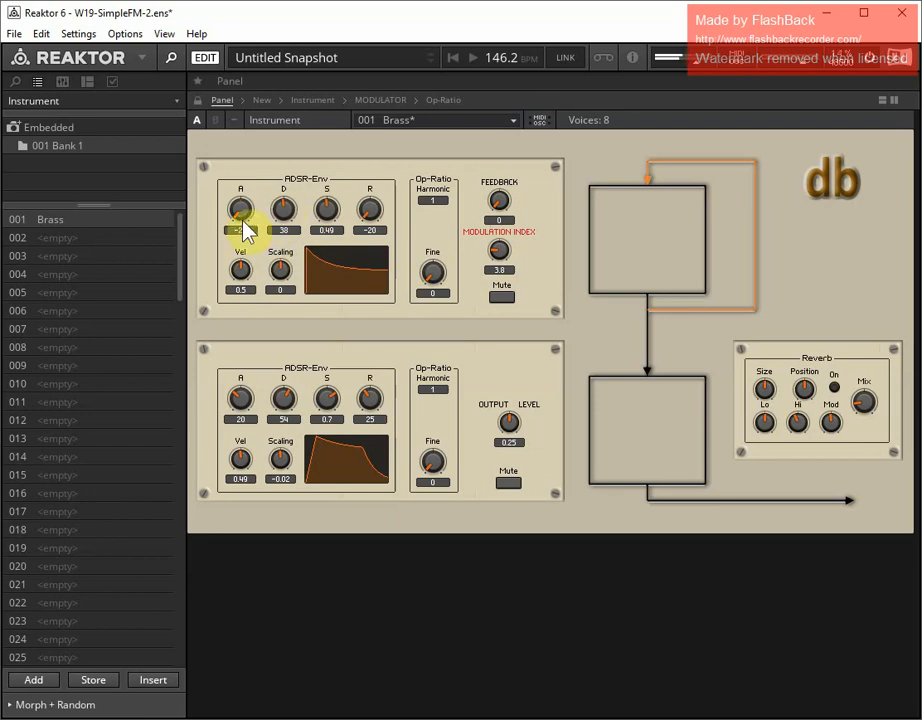
drag(330, 225, 281, 205)
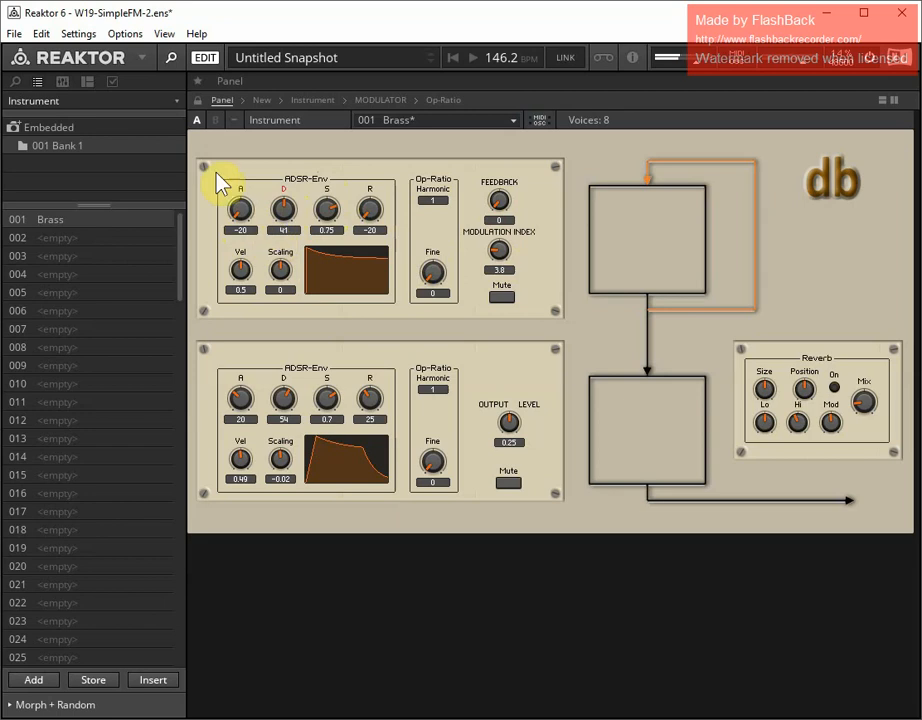
drag(246, 218, 238, 172)
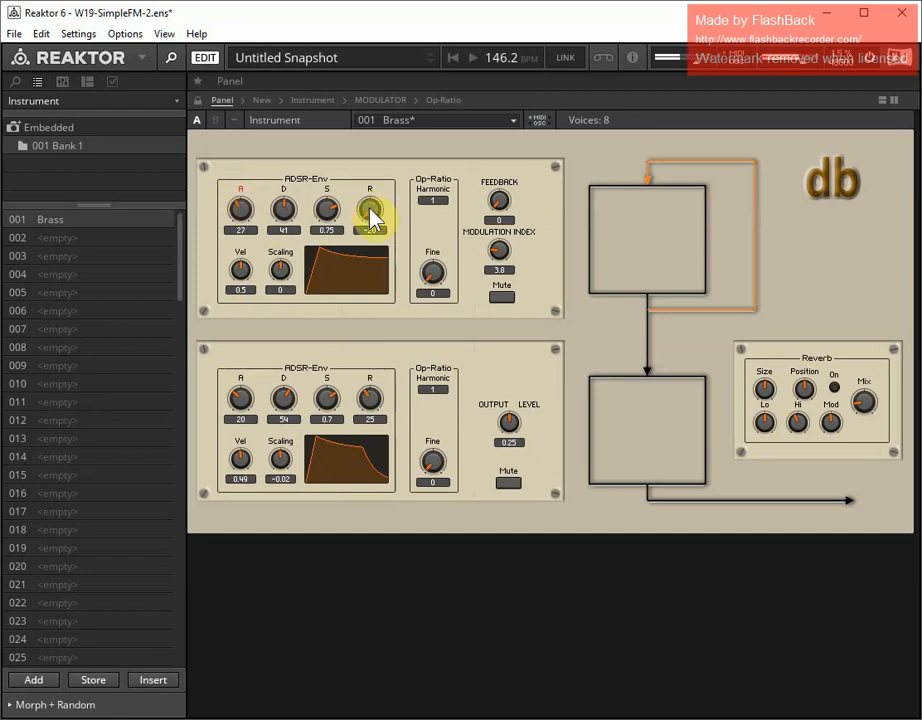
drag(369, 210, 369, 185)
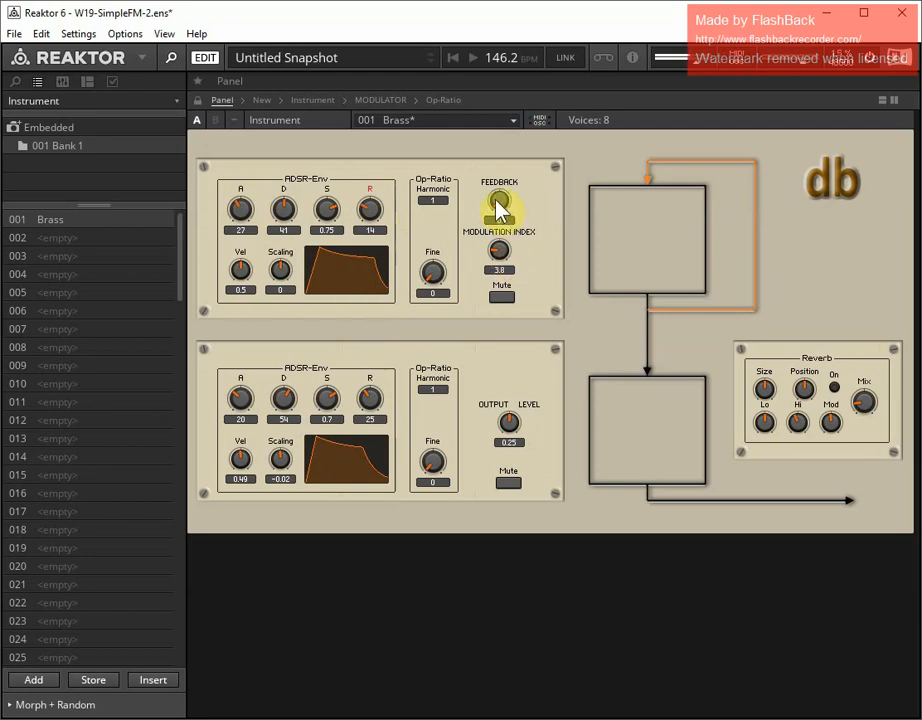
Set the feedback to 0.54 and the modulation index to 3.1, and store the sound in the Brass snapshot
drag(496, 198, 497, 247)
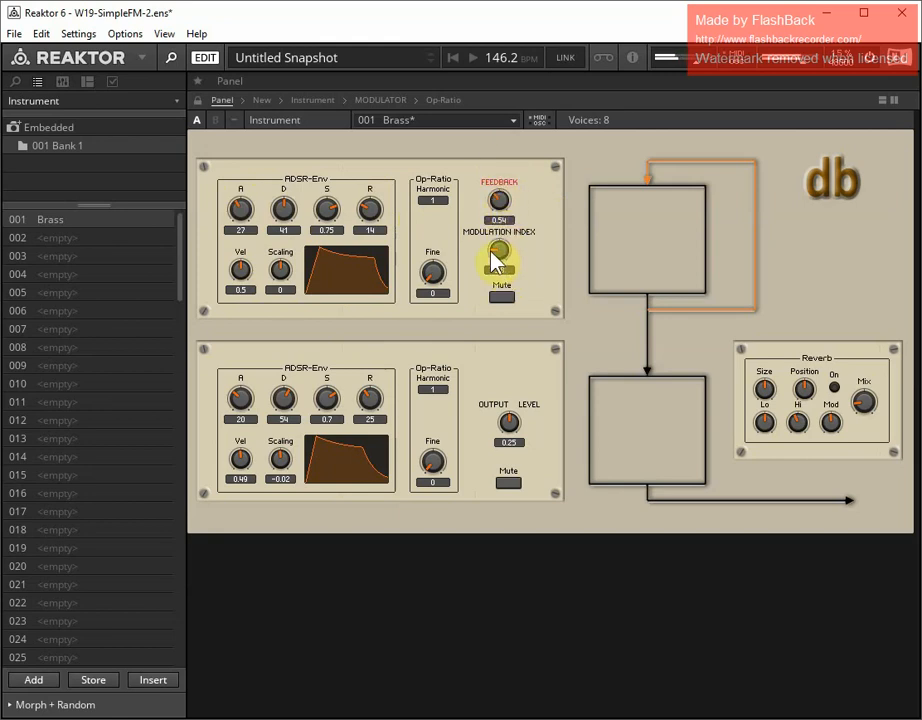
click(501, 259)
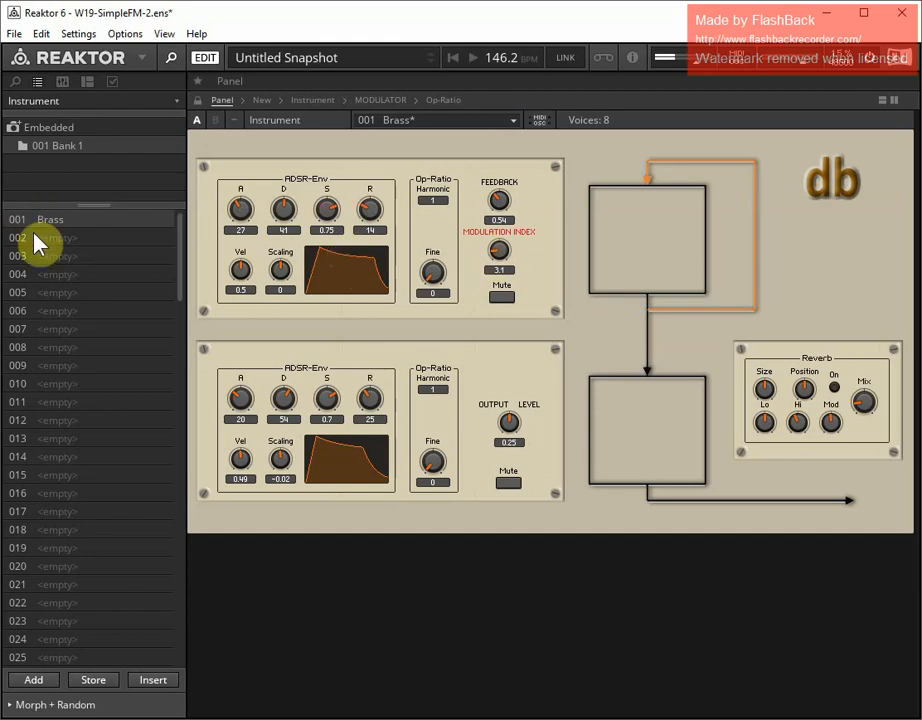
click(93, 689)
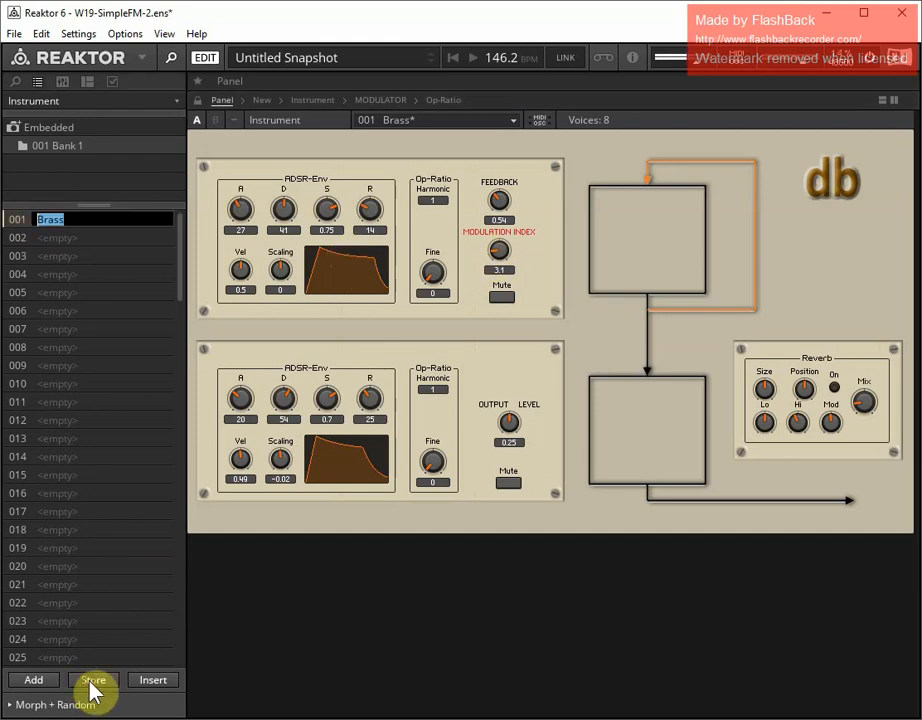
key(Return)
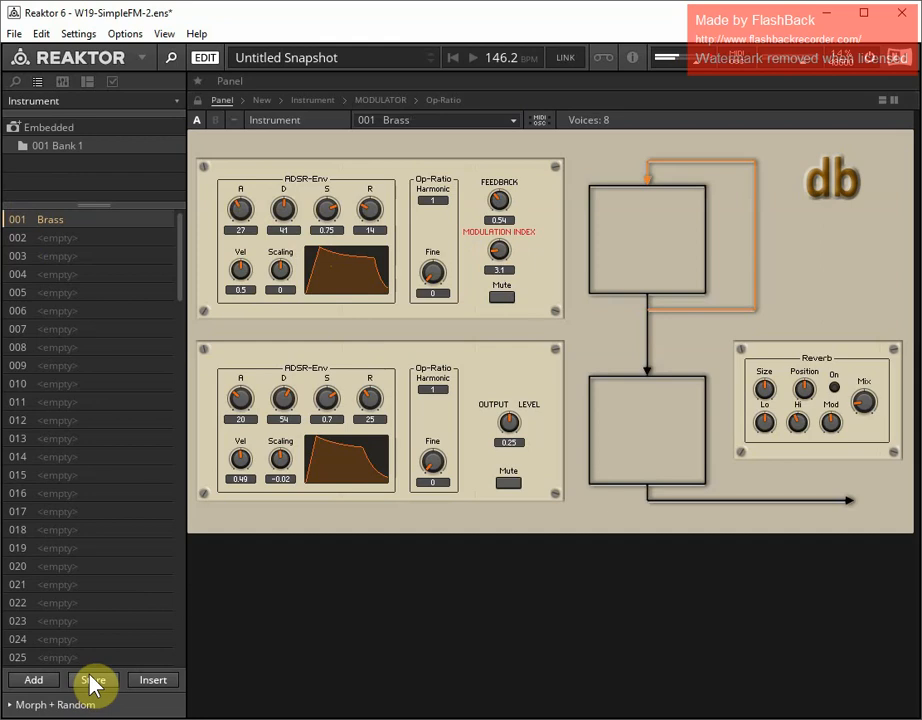
Add a new snapshot in slot 002 named String Pad
click(35, 680)
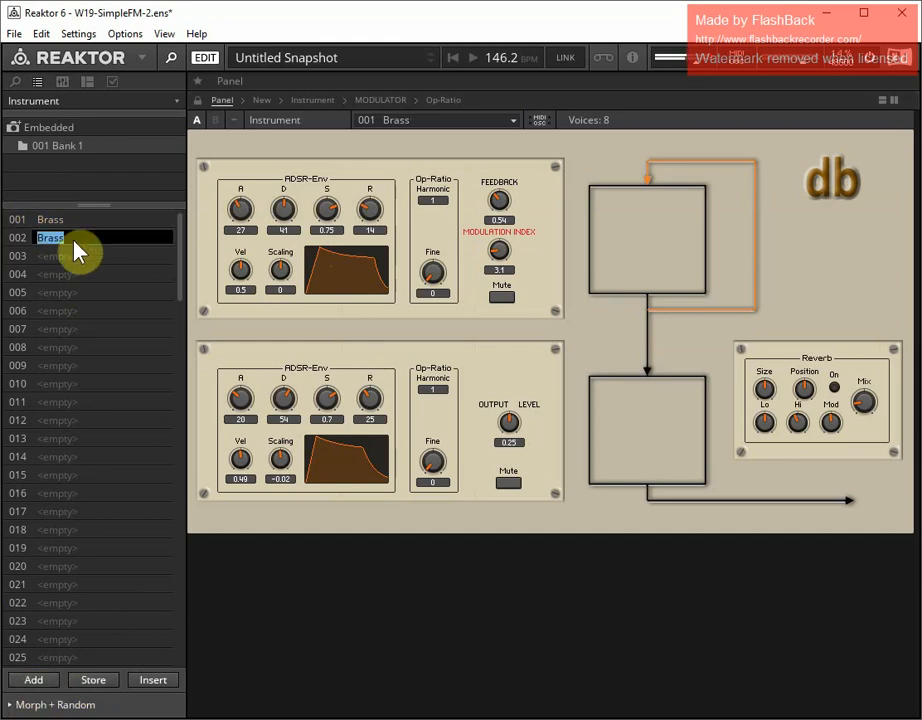
text(String Pad)
key(Return)
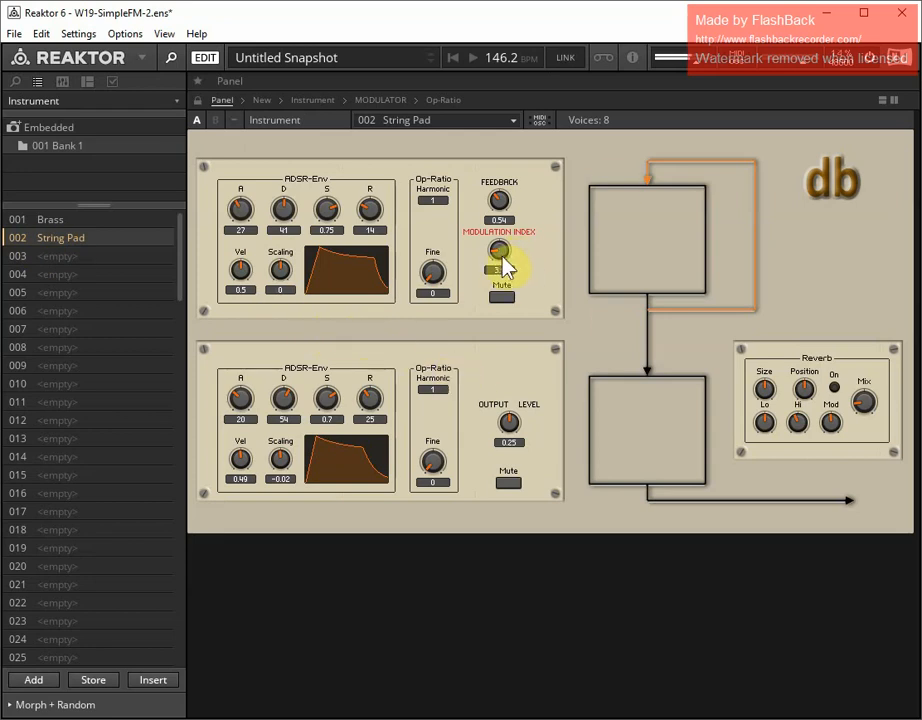
Set the modulation index to 0 and the lower operator's envelope to attack 39 and sustain 0.86
drag(497, 258, 500, 318)
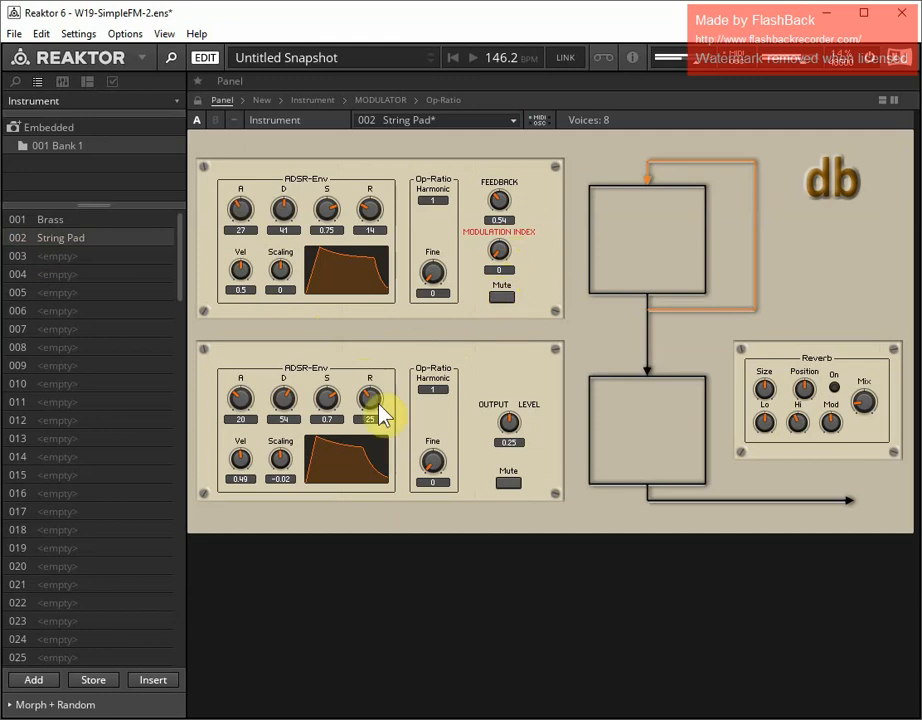
drag(240, 408, 250, 400)
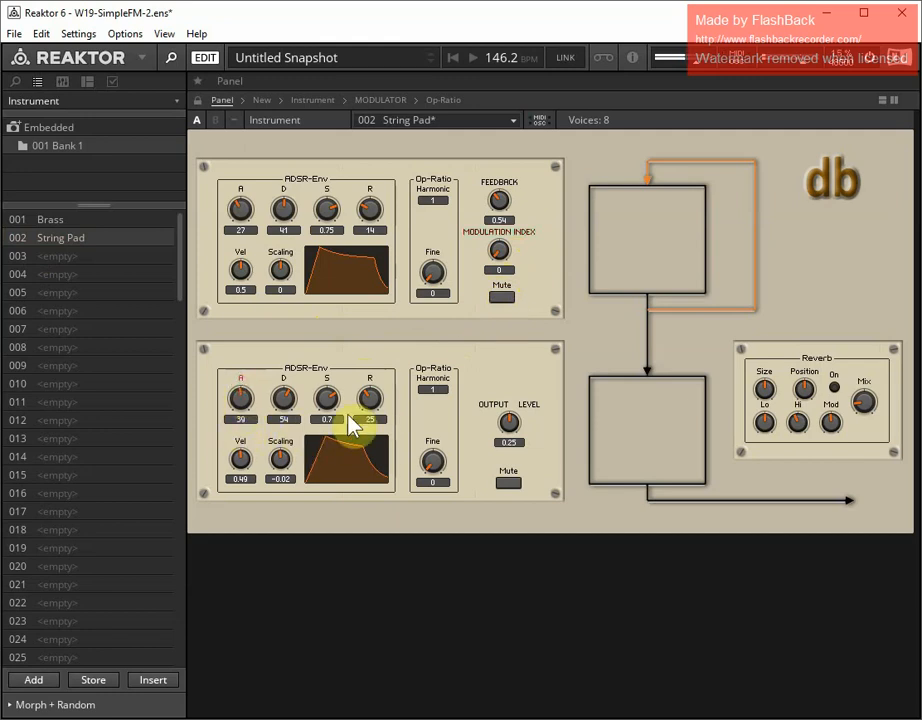
drag(325, 403, 324, 396)
Set the modulation index to 3.7 and the upper operator's envelope to attack -20, decay 61 and sustain 0.87
drag(499, 254, 497, 232)
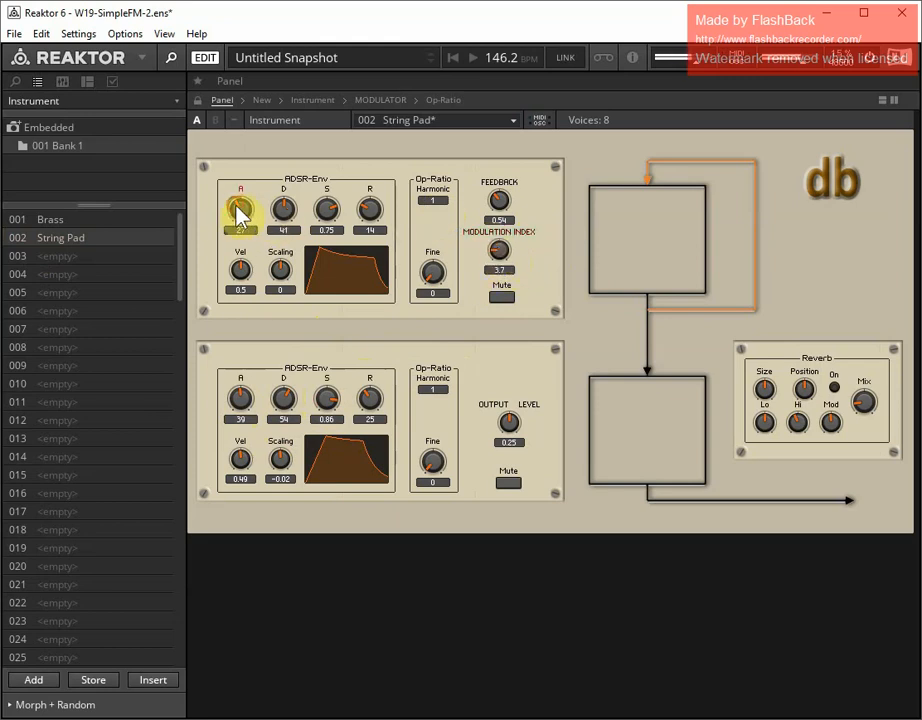
drag(241, 214, 240, 265)
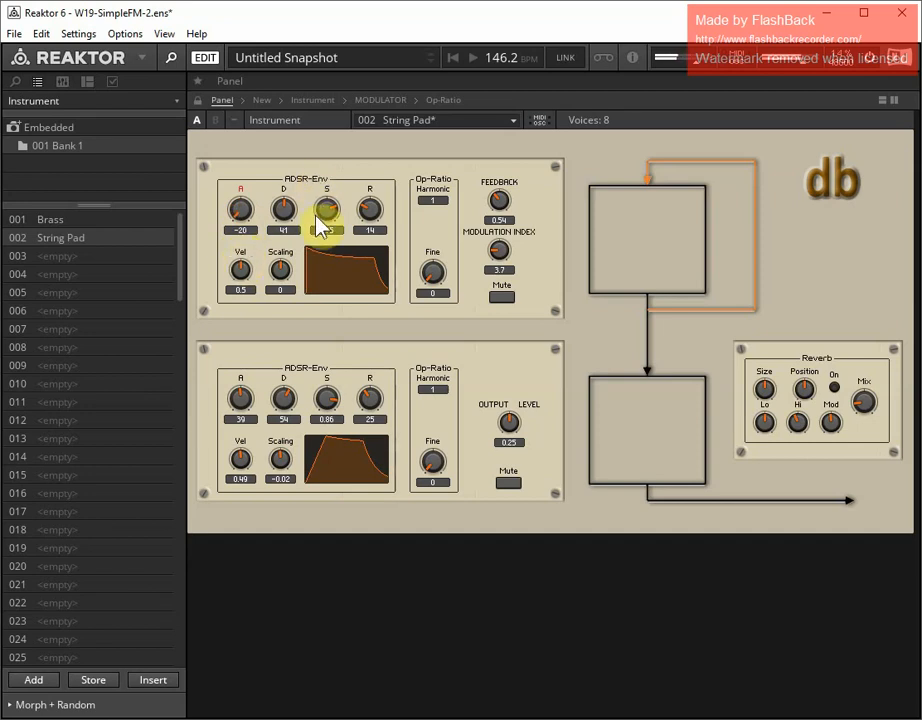
drag(323, 220, 277, 200)
Set the feedback to 0.855 and the envelope releases to 38 on the lower operator and 25 on the upper one
drag(500, 208, 509, 174)
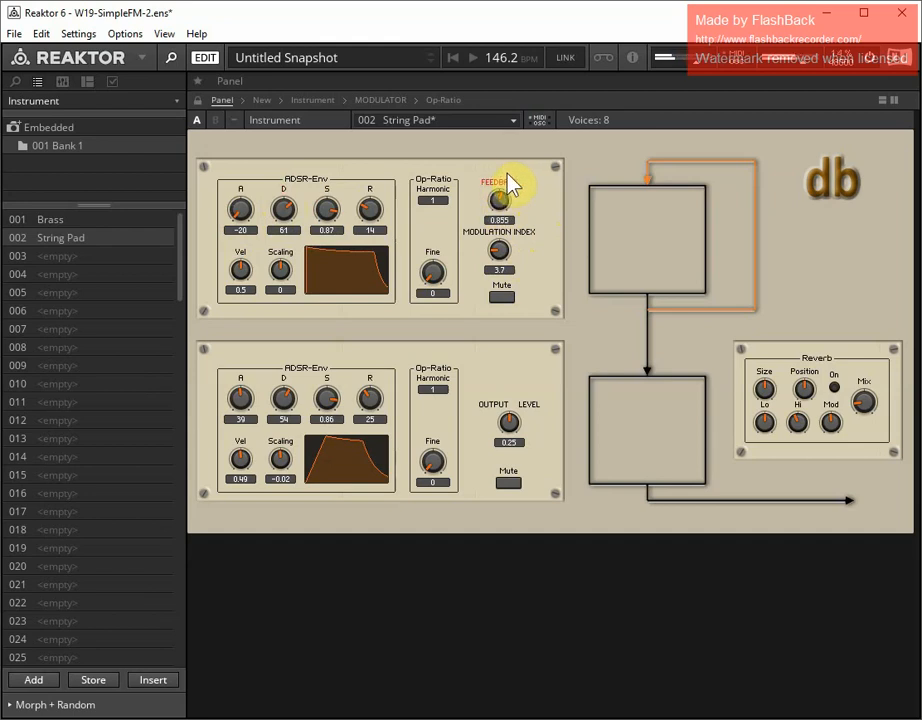
drag(367, 400, 364, 386)
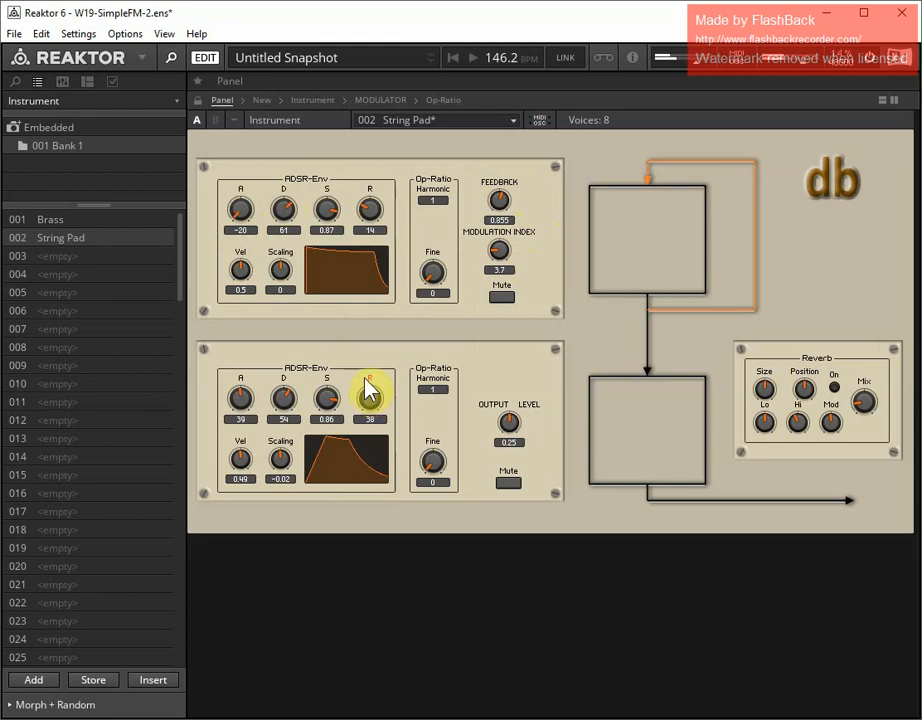
mouse_move(369, 214)
mouse_down()
mouse_move(368, 195)
mouse_move(369, 206)
mouse_up()
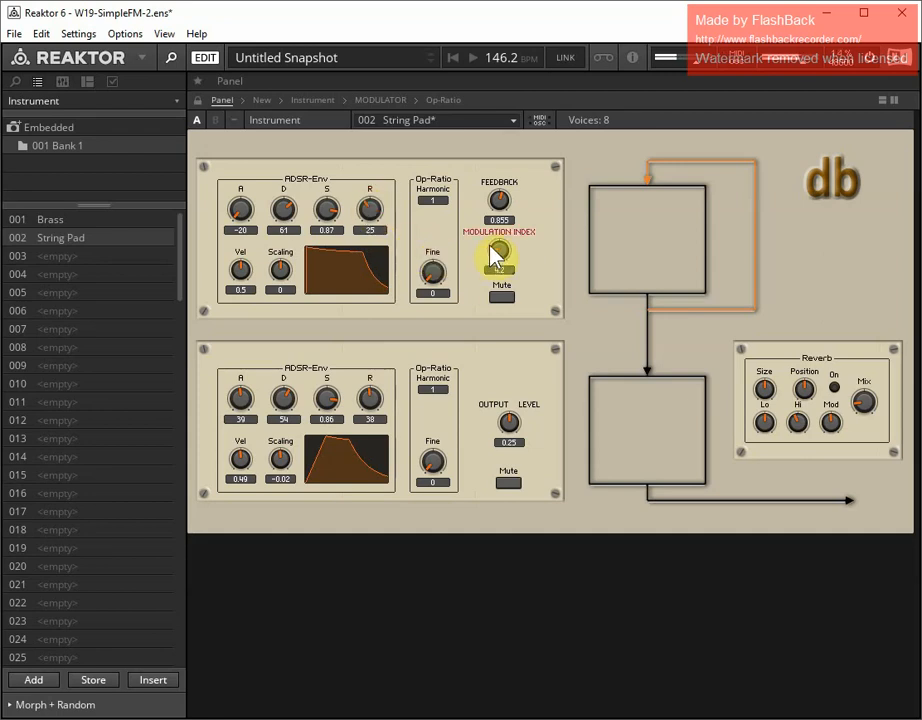
Set the modulation index to 4.2 and the feedback to 0.915, and store the sound in the String Pad snapshot
drag(500, 195, 500, 203)
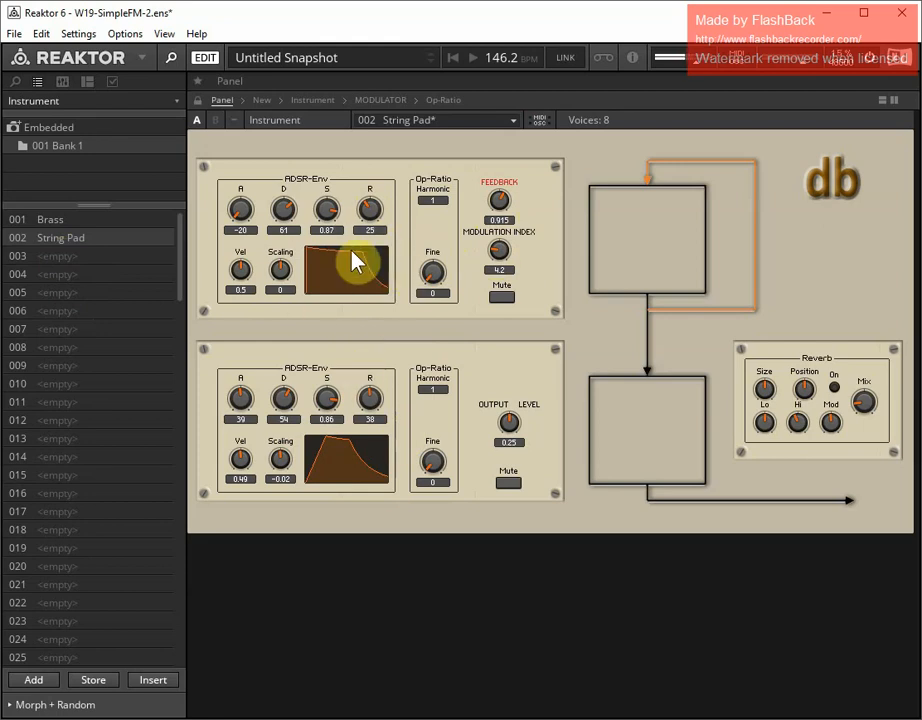
click(92, 680)
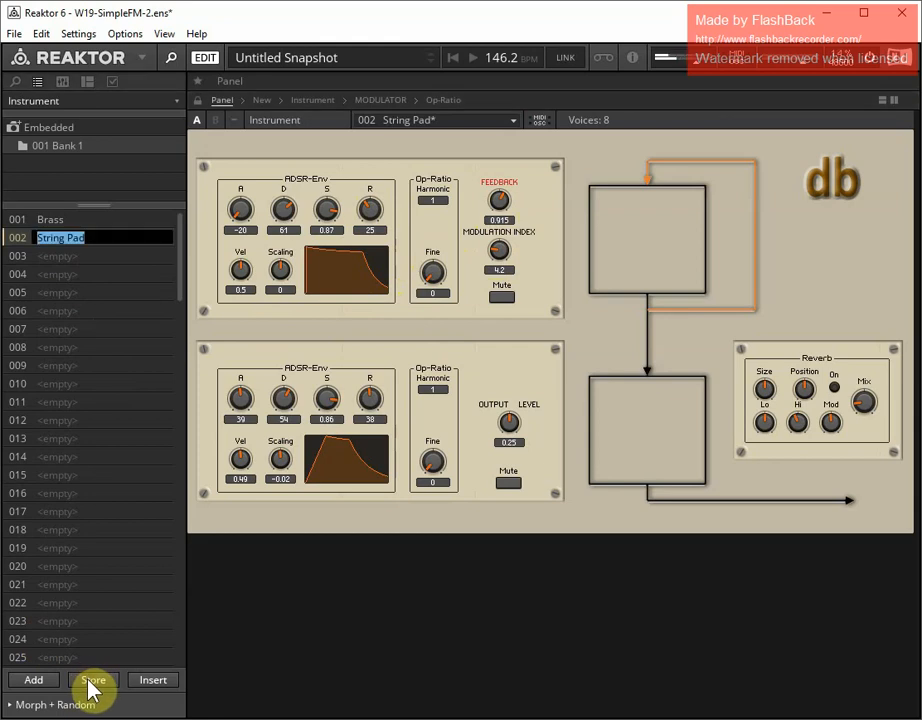
key(Return)
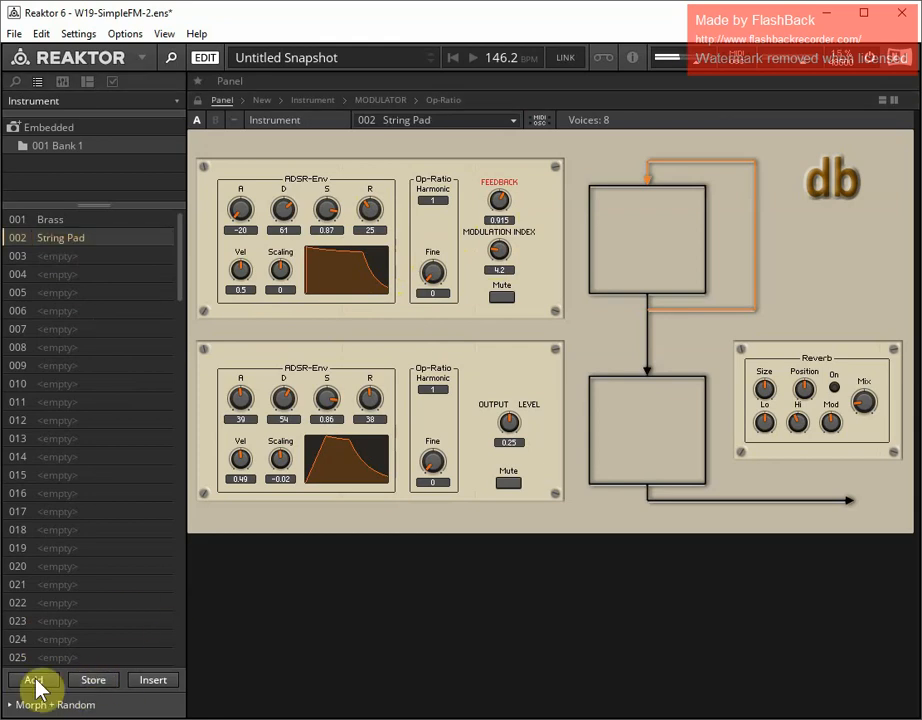
Add a new snapshot in slot 003 named Mallet
click(43, 680)
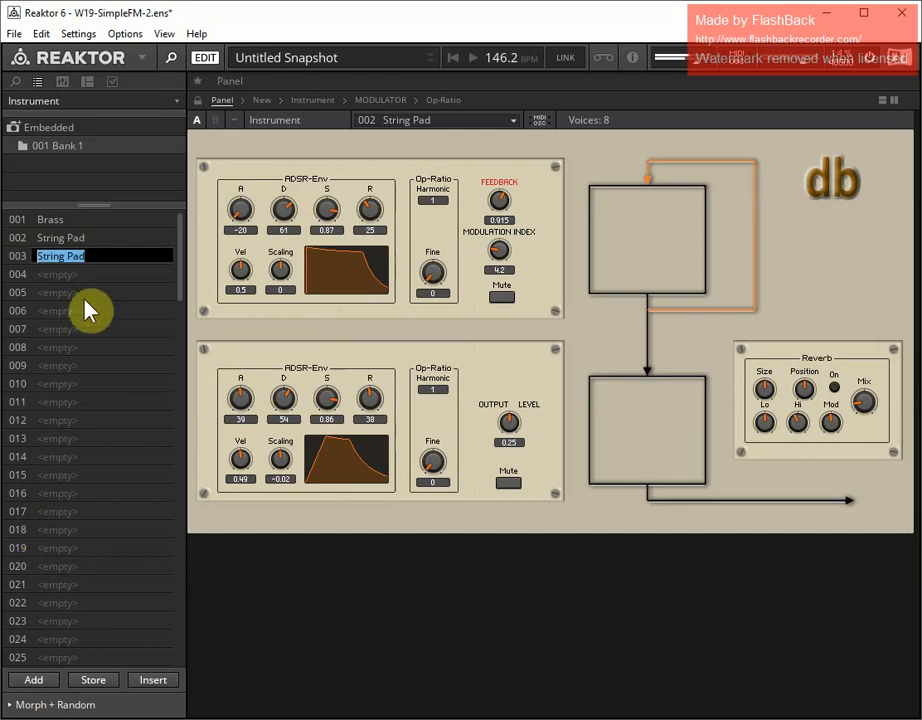
text(Mallet)
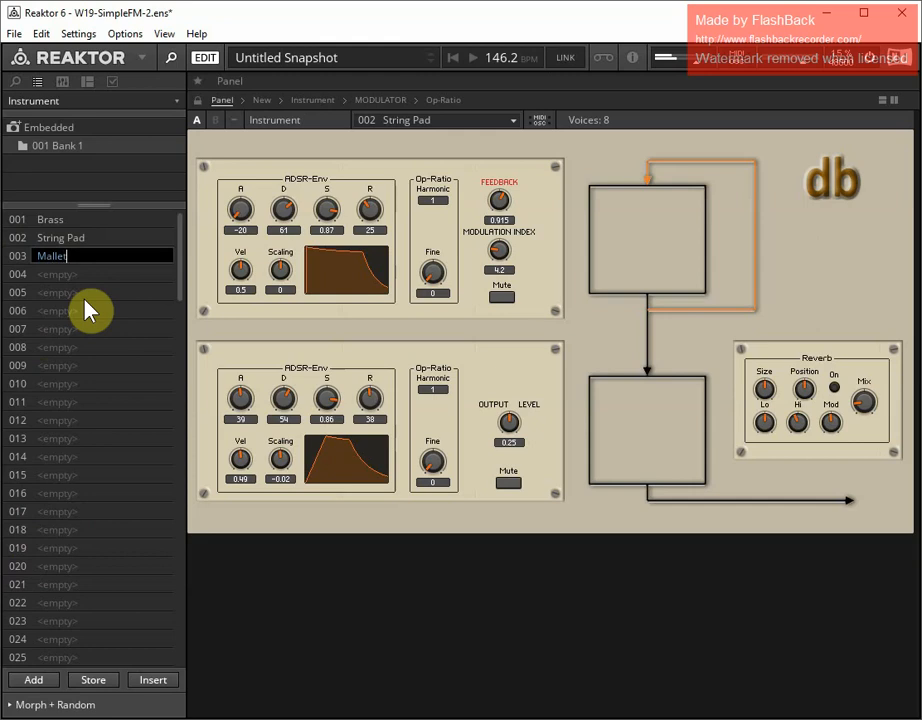
key(Return)
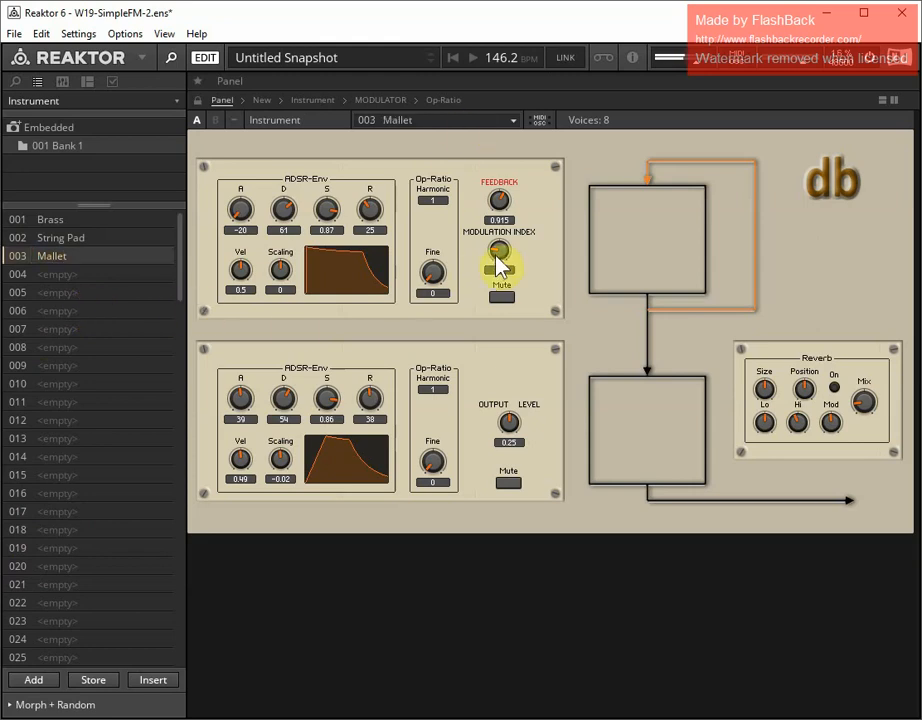
Set the modulation index to 0 and the lower operator's envelope to attack -20, decay 46, sustain 0 and release 46
drag(500, 263, 506, 329)
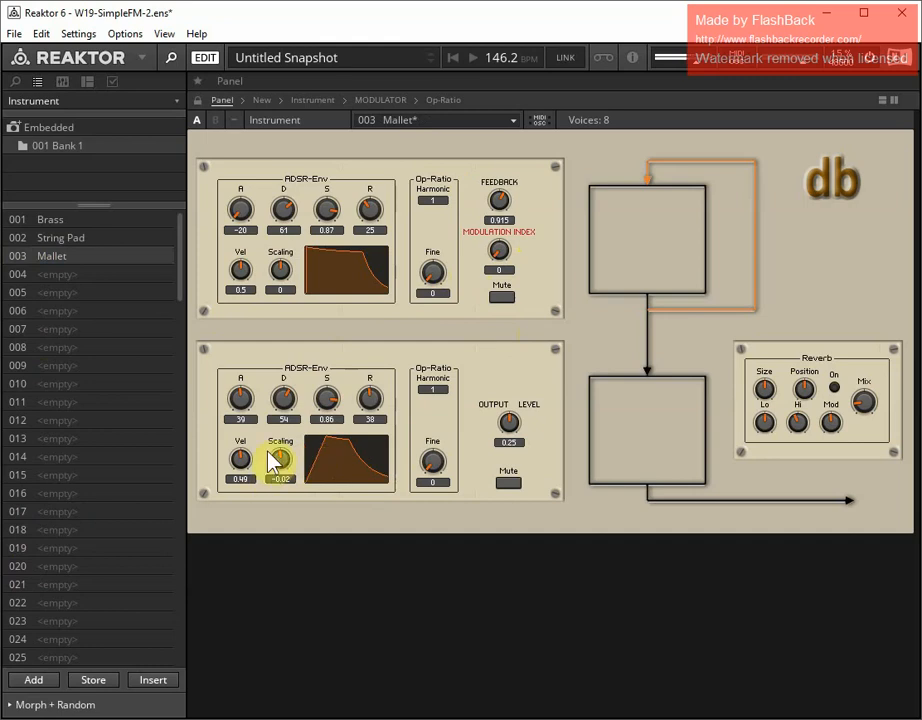
drag(241, 397, 239, 490)
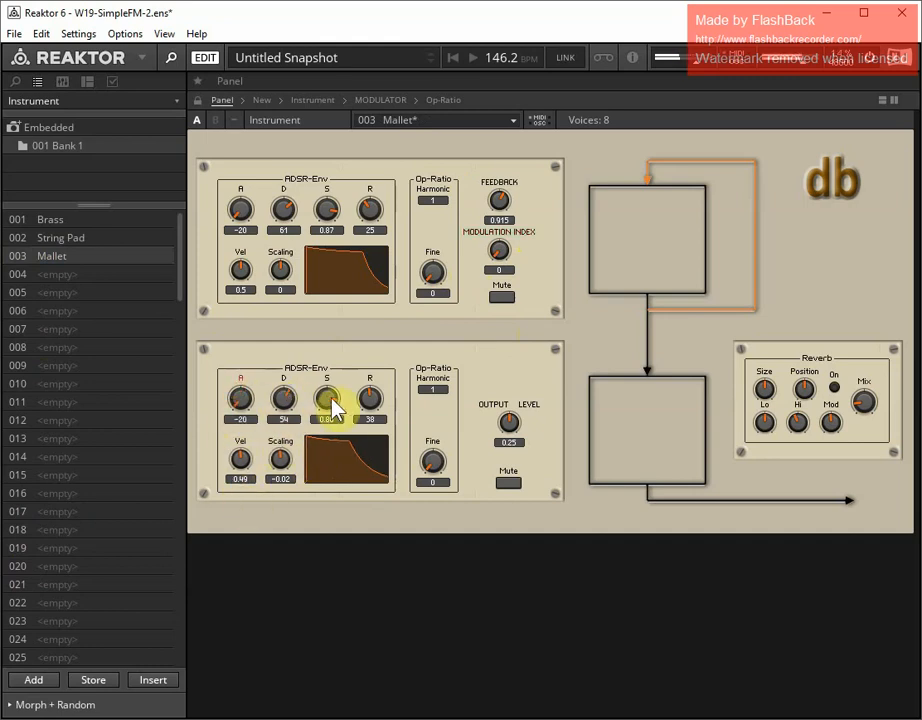
drag(328, 401, 362, 541)
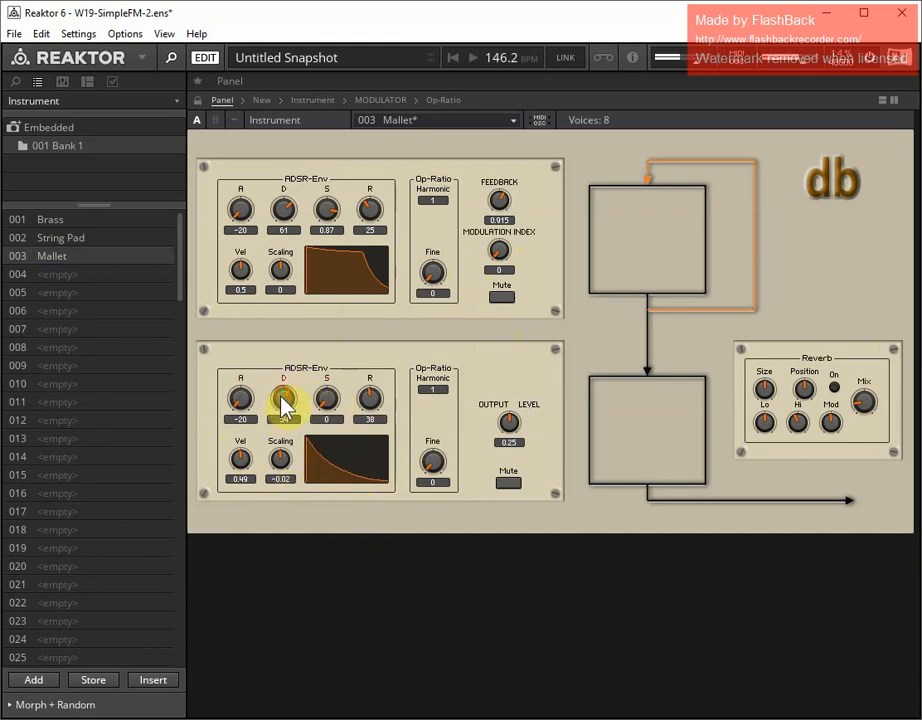
drag(283, 396, 278, 401)
click(368, 406)
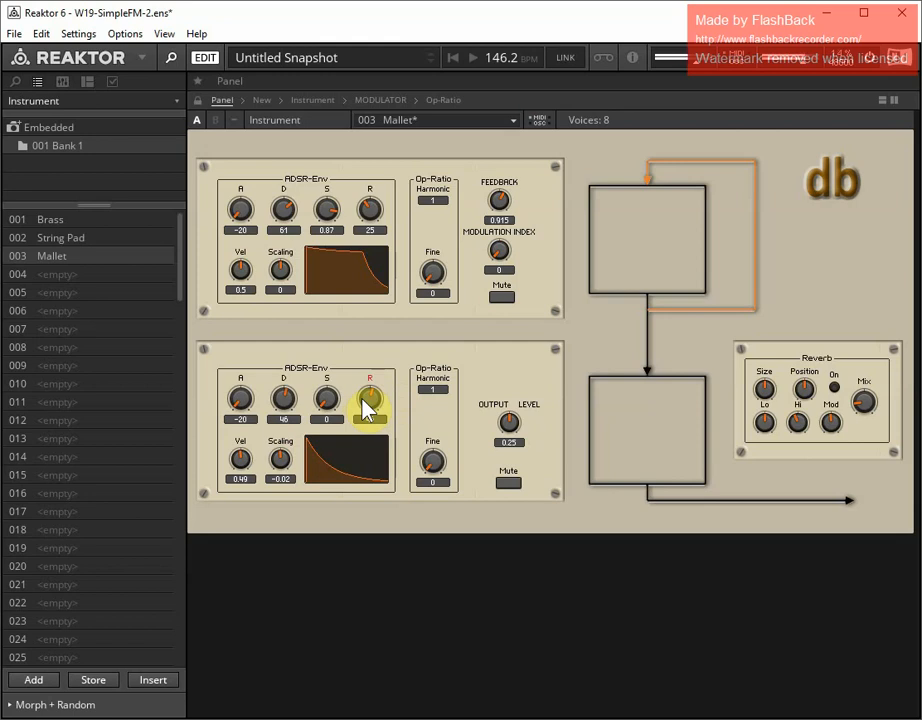
Set the output level to 0.265, the modulation index to 2.9 and the feedback to 0.3975
click(509, 424)
click(500, 253)
mouse_move(500, 249)
mouse_down()
mouse_move(500, 197)
mouse_move(498, 263)
mouse_up()
drag(507, 204, 485, 226)
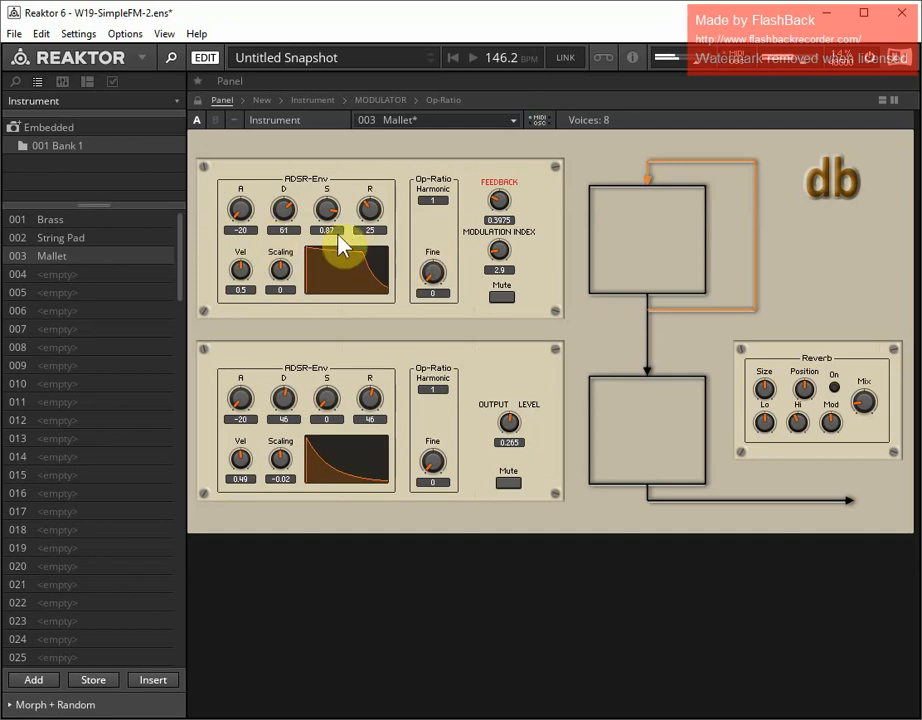
Set the upper operator's envelope to decay 24, sustain 0 and release 20
drag(288, 206, 319, 257)
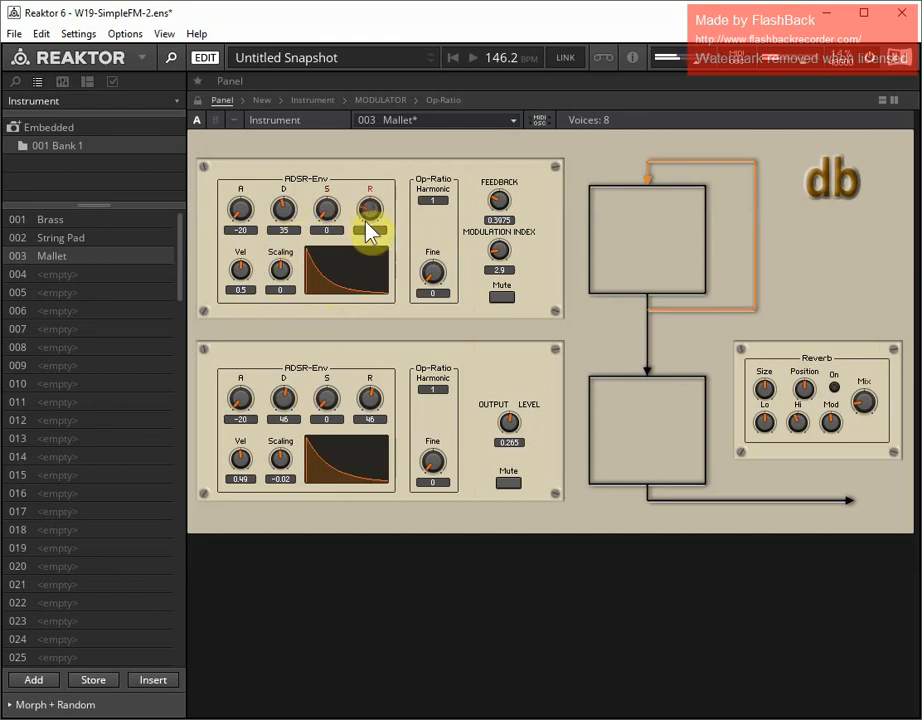
drag(366, 220, 366, 203)
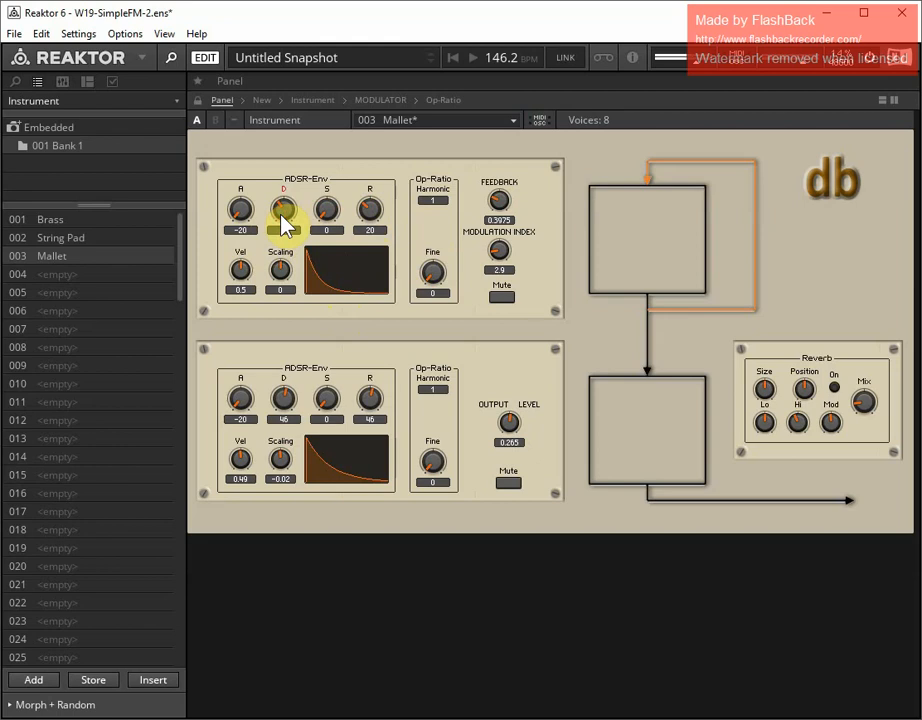
drag(284, 222, 319, 206)
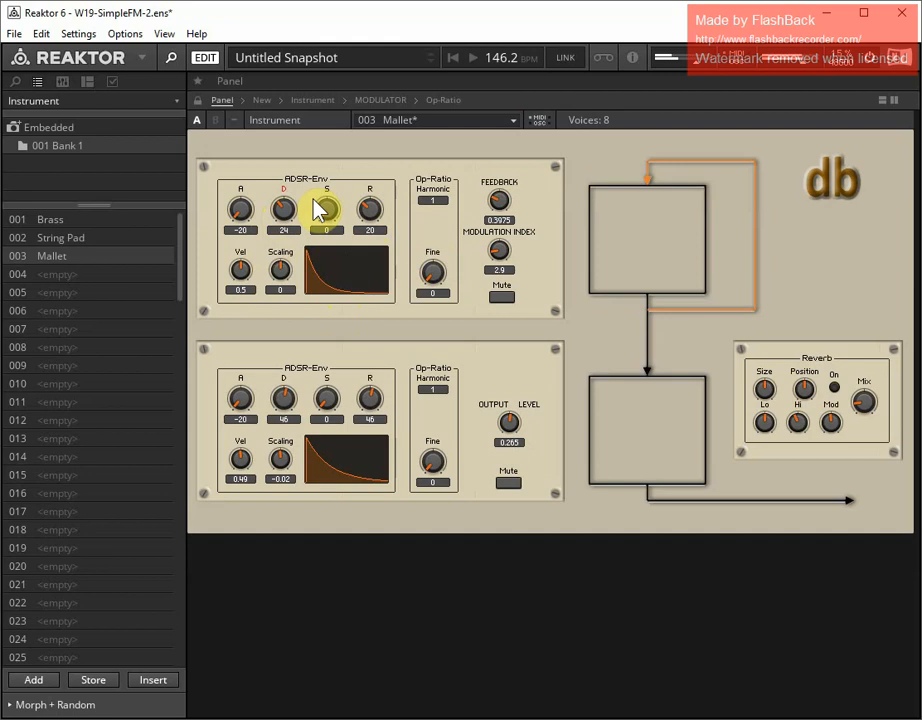
Set the upper operator's harmonic ratio to 4 and the lower operator's envelope release to 37
click(439, 197)
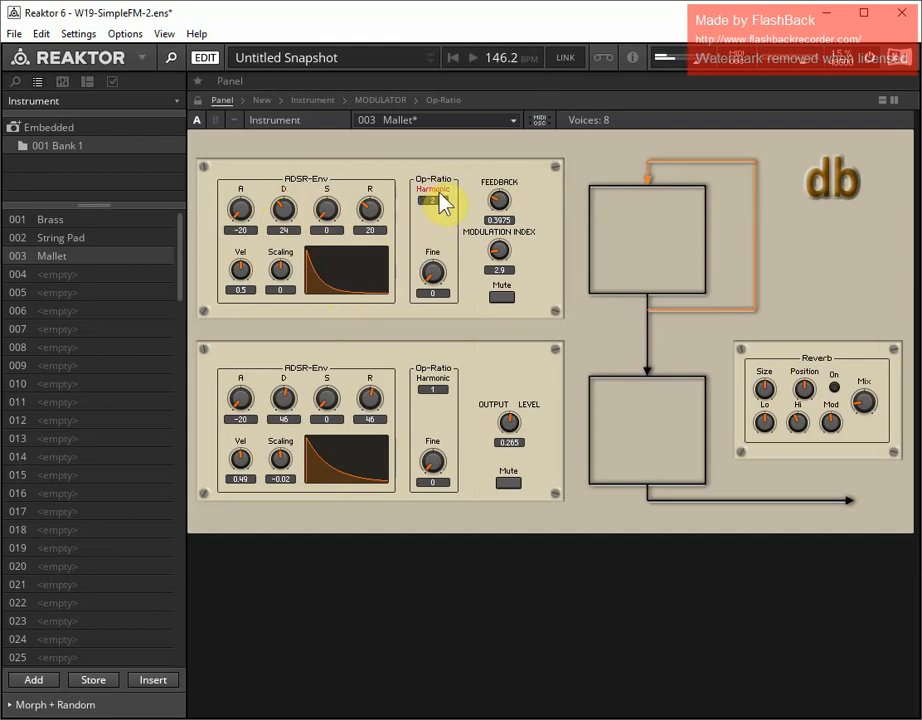
drag(438, 196, 440, 194)
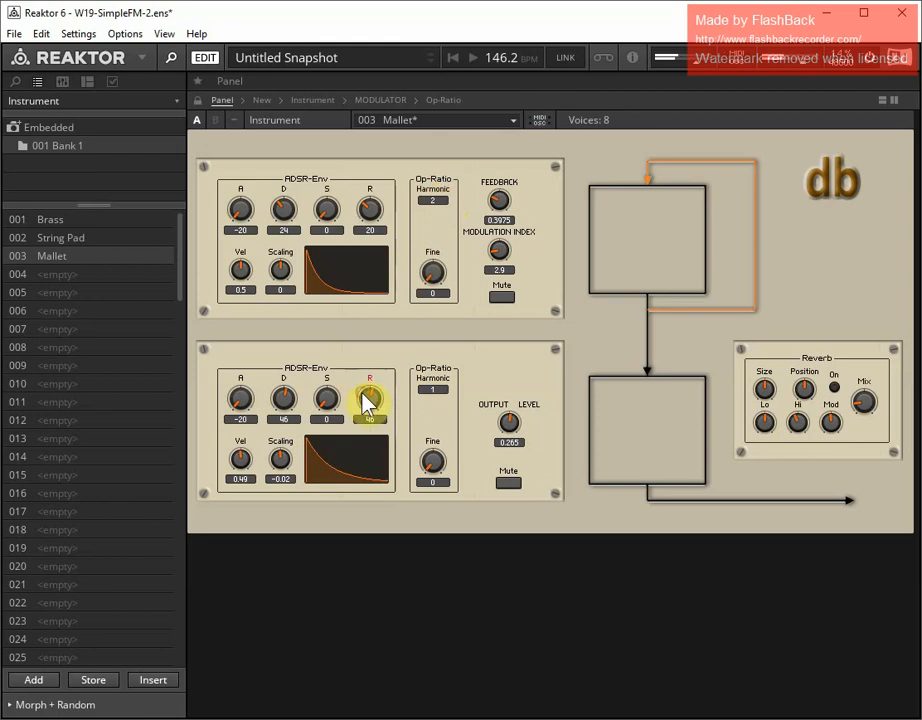
drag(364, 401, 376, 402)
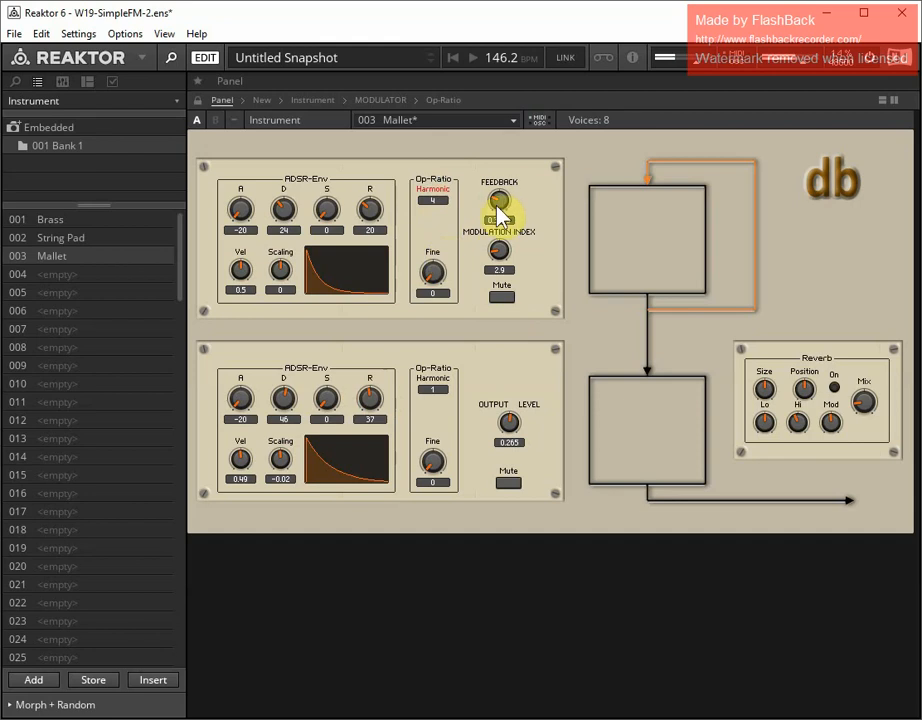
Set the feedback to 0.1575 and store the sound in the Mallet snapshot
drag(500, 198, 500, 228)
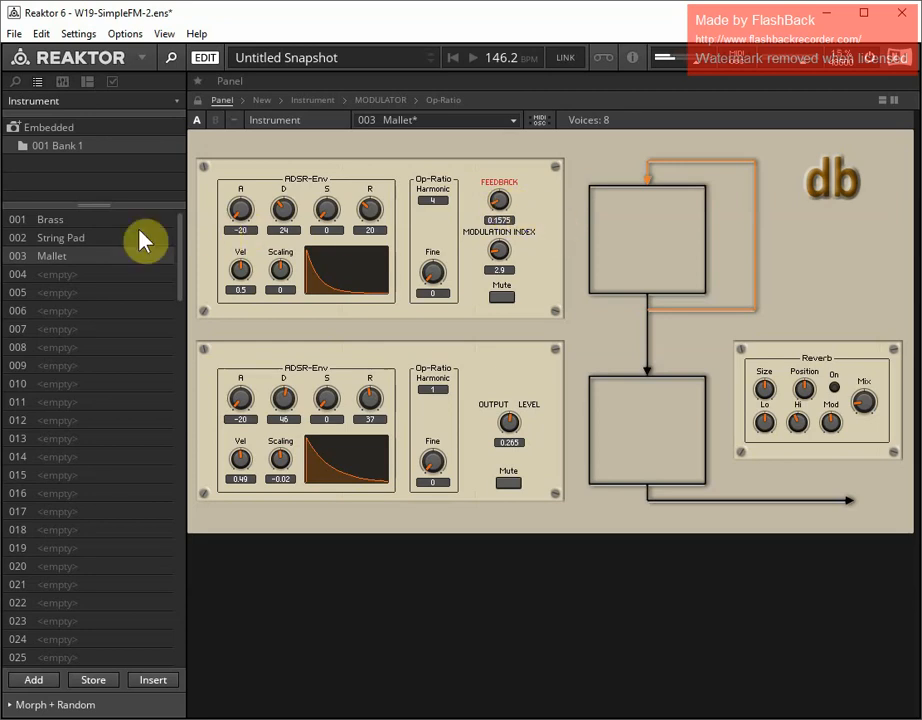
click(100, 680)
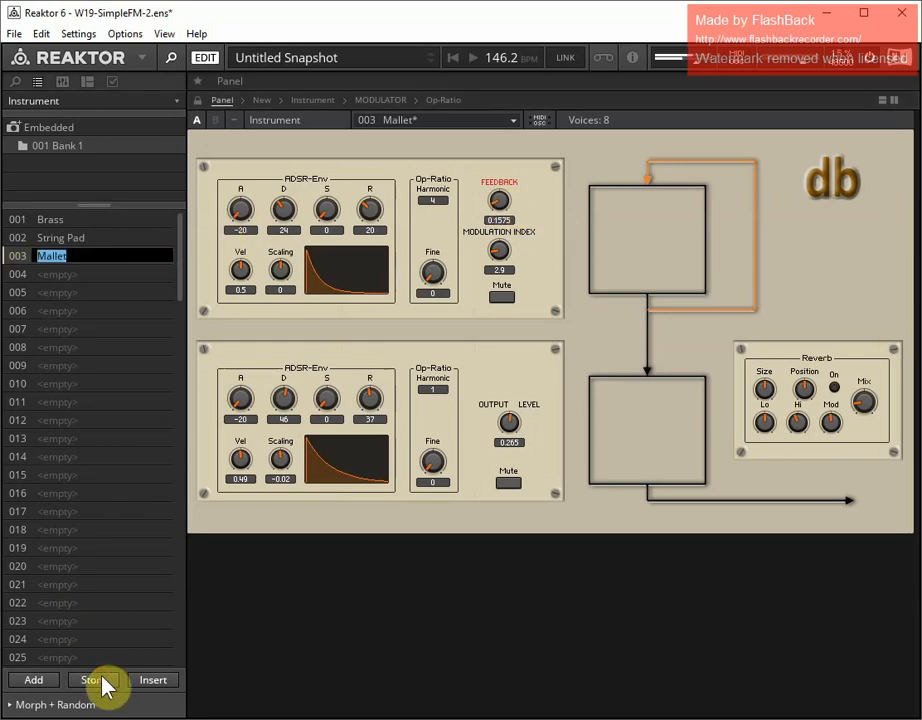
key(Return)
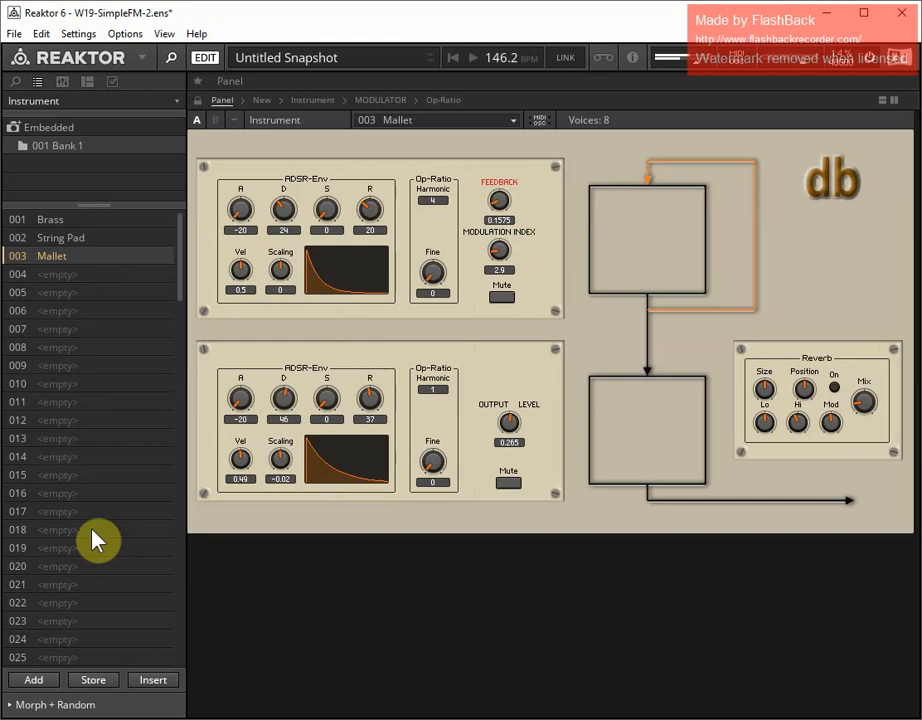
Add a new snapshot in slot 004 named Pan Pipe
click(33, 683)
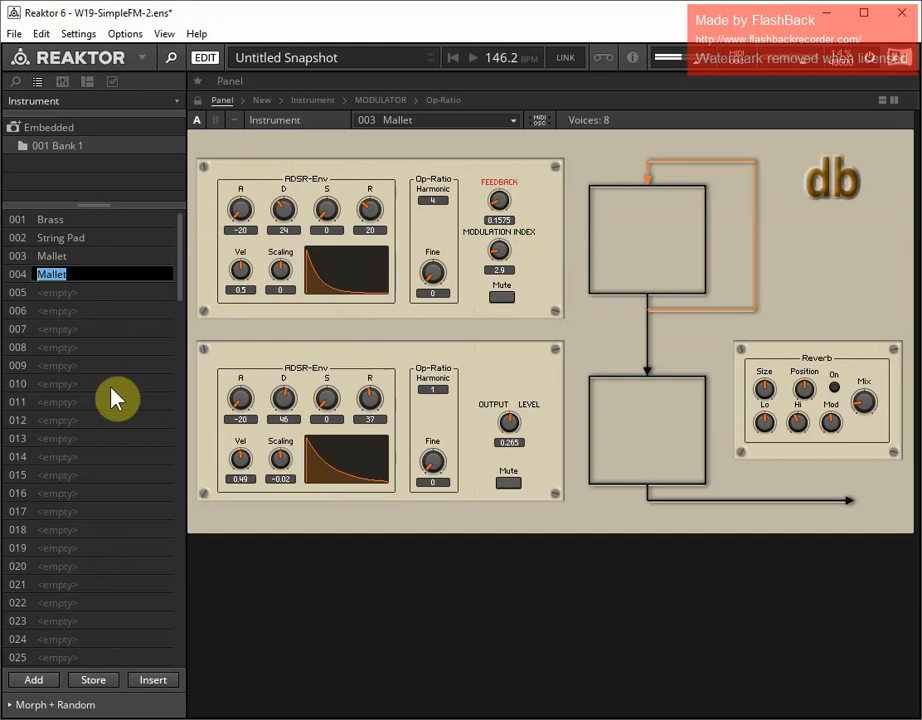
text(Pan Pipe)
click(93, 683)
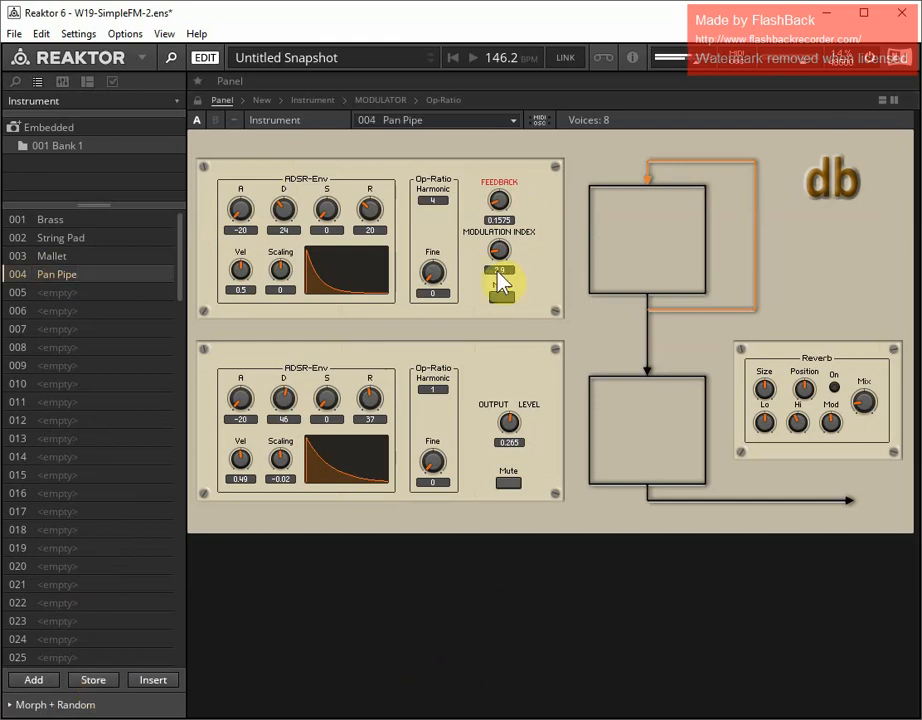
Set the modulation index to 0 and the lower operator's envelope to attack 22 and sustain 0.78
drag(498, 252, 502, 316)
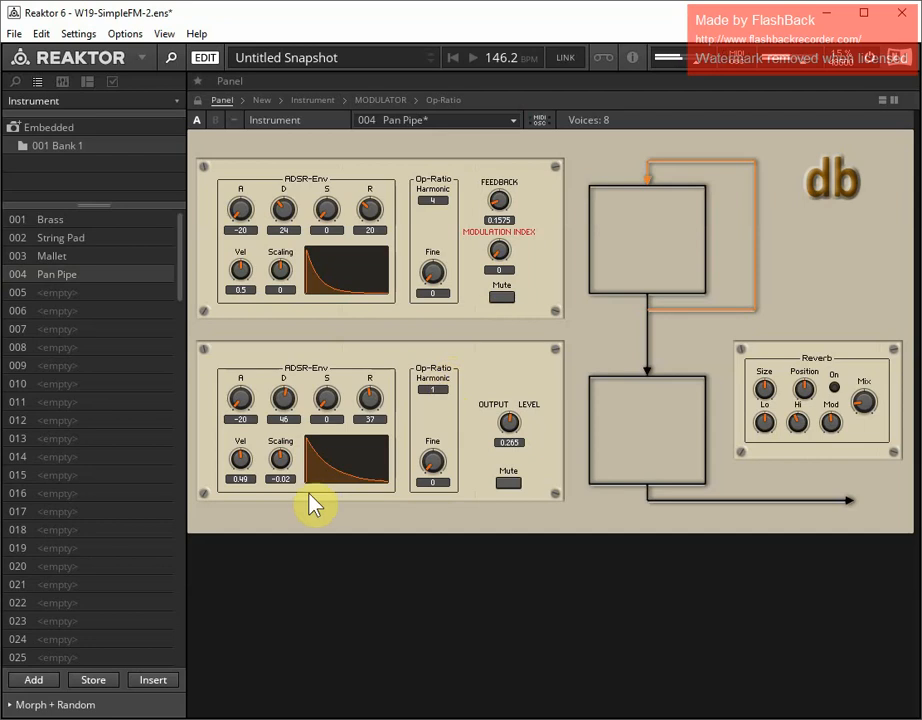
drag(325, 397, 332, 330)
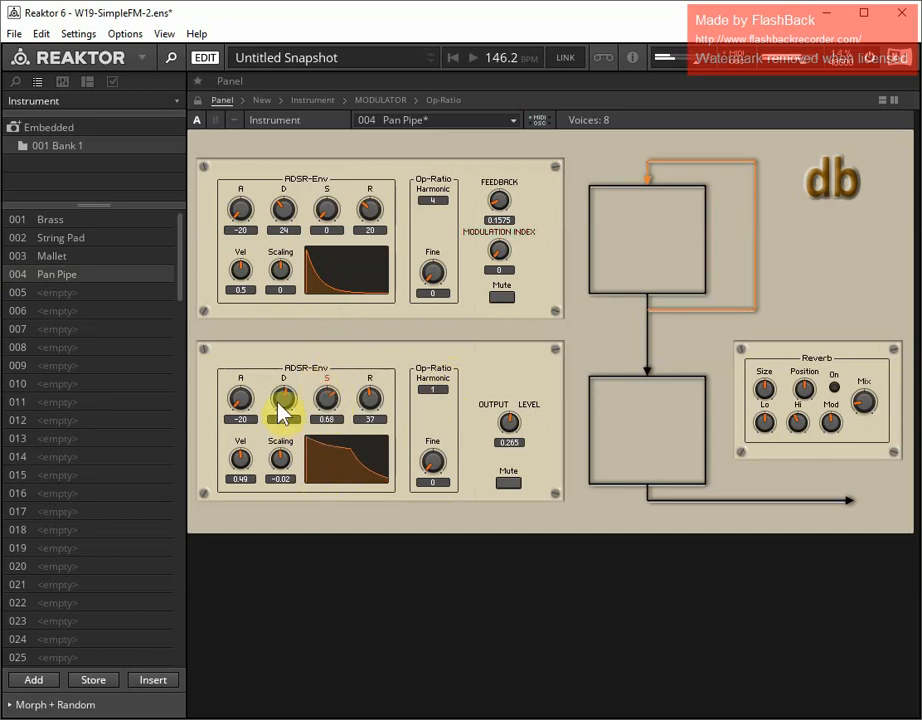
mouse_move(237, 405)
mouse_down()
mouse_move(243, 381)
mouse_move(243, 392)
mouse_up()
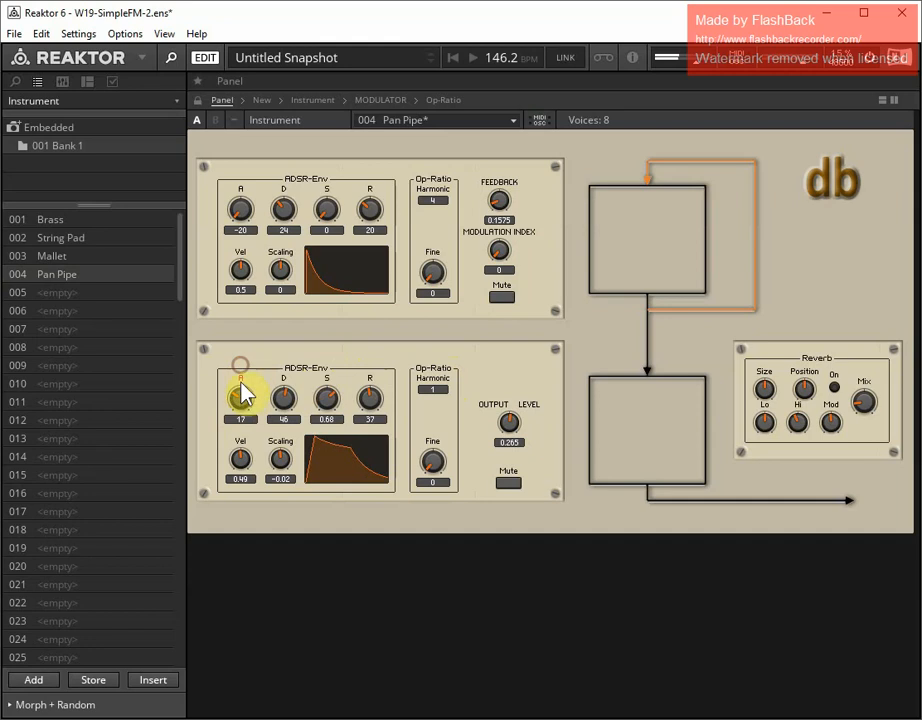
drag(326, 401, 329, 391)
drag(230, 406, 236, 405)
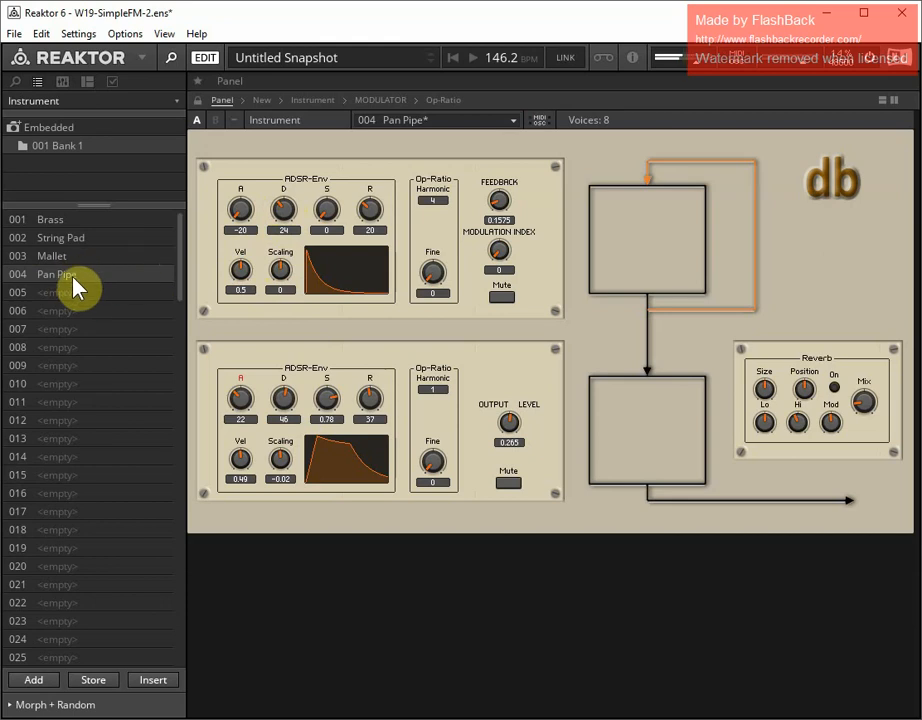
Set the lower operator's envelope to attack 30 and sustain 0.83, and the modulation index to 4.6
click(326, 405)
drag(502, 262, 494, 228)
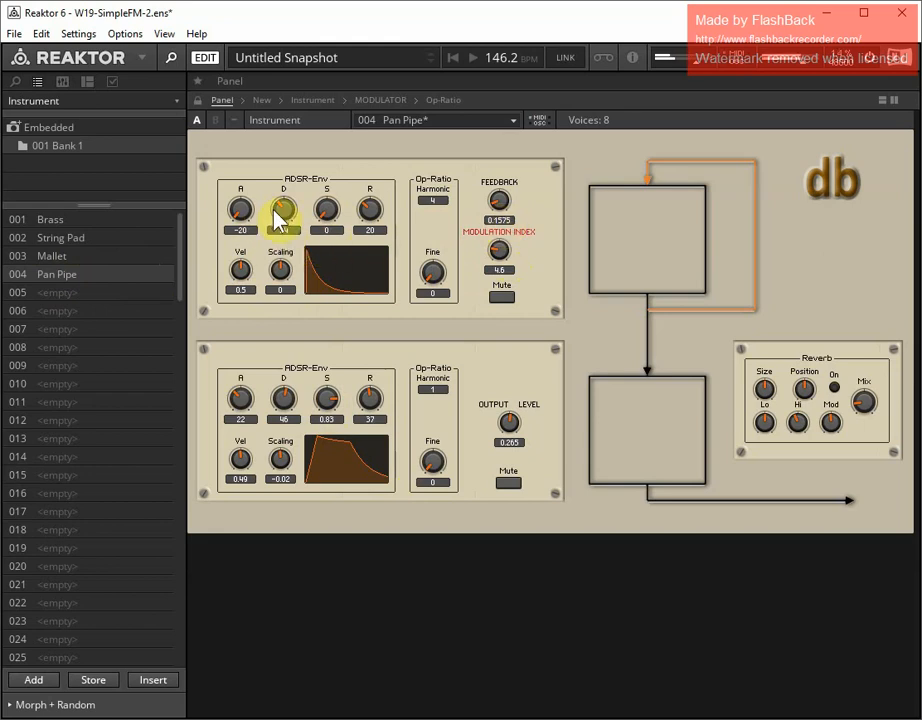
drag(237, 397, 241, 400)
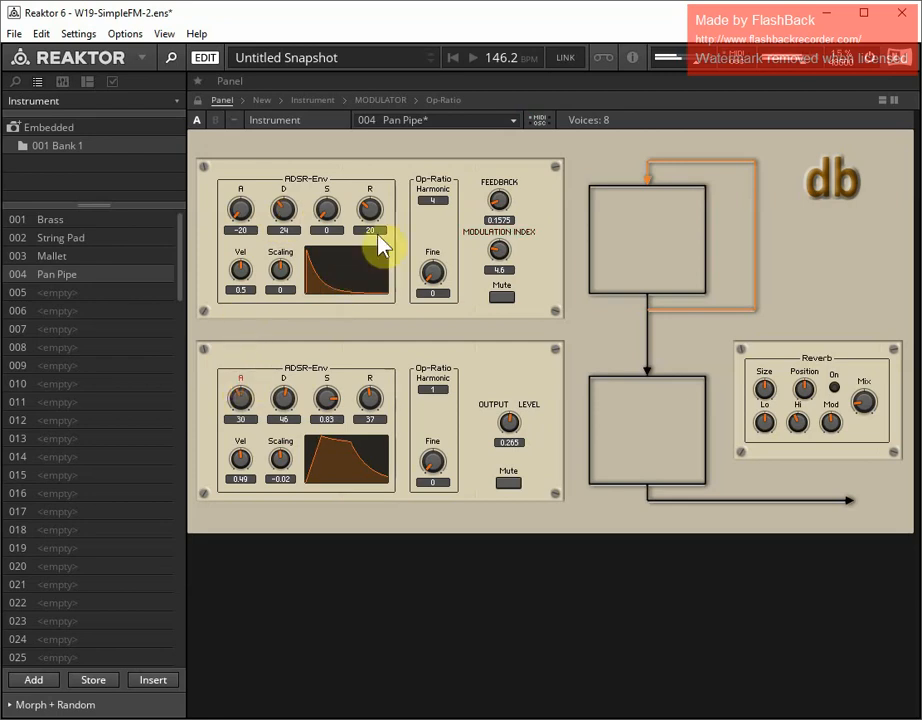
Set the upper operator's ratio to harmonic 2 with fine 0.49, and the modulation index to 3.8
click(436, 203)
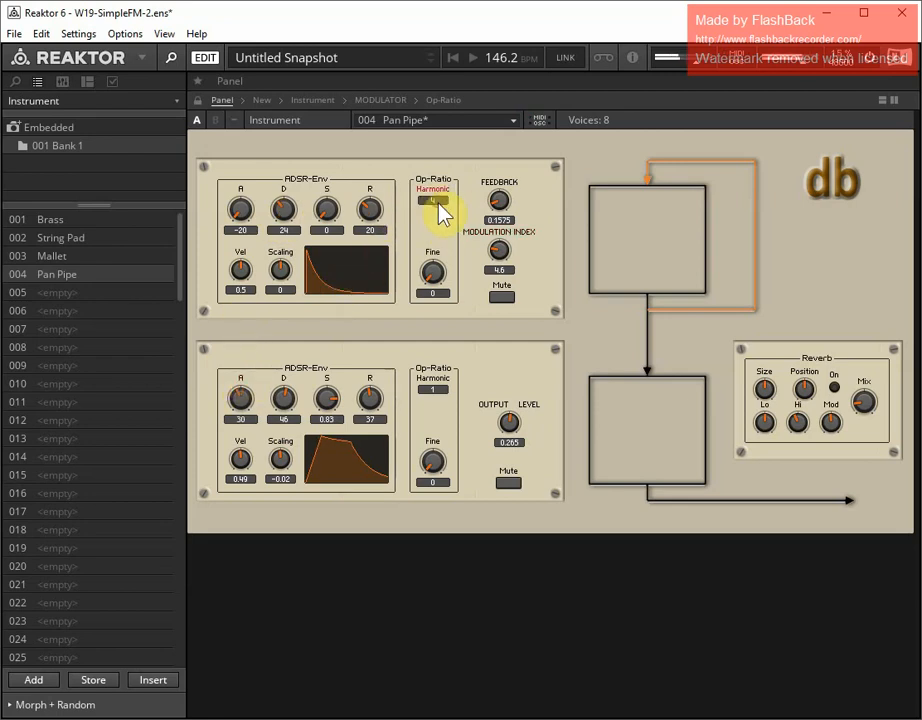
drag(438, 201, 438, 208)
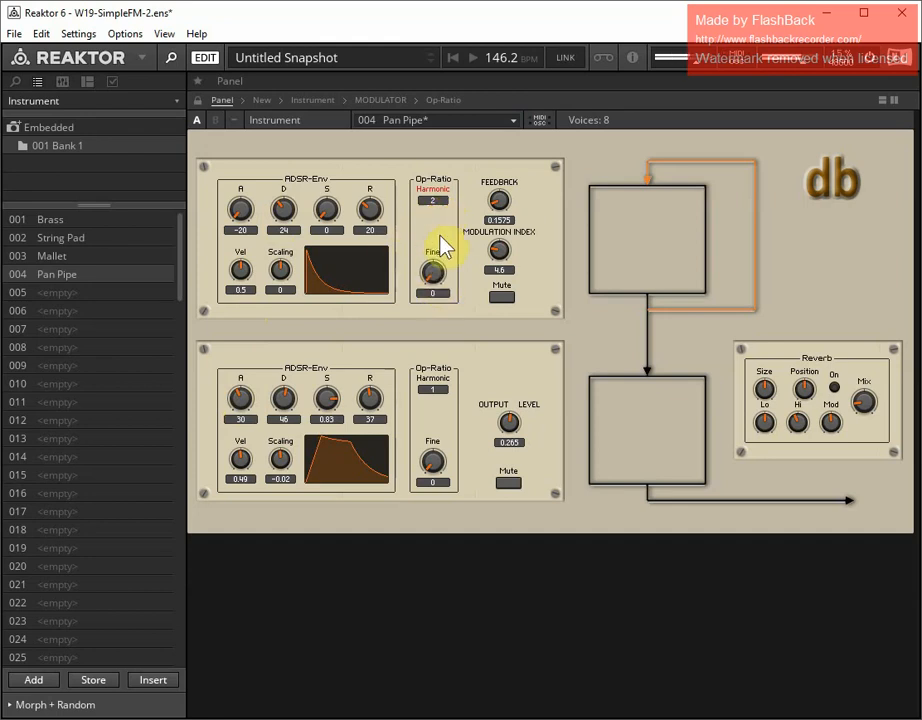
drag(432, 274, 416, 192)
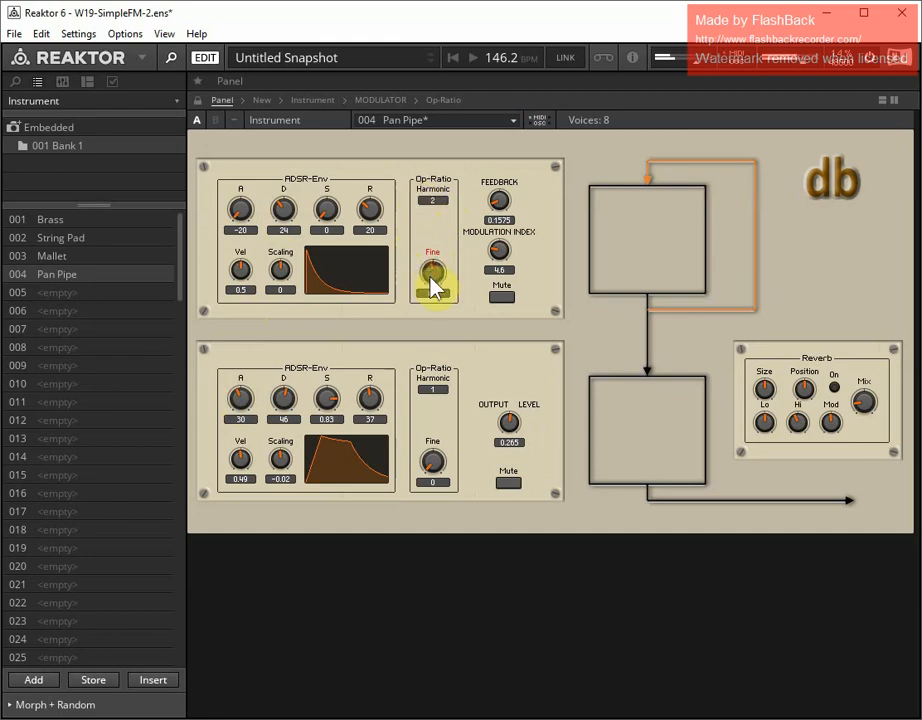
drag(430, 281, 430, 311)
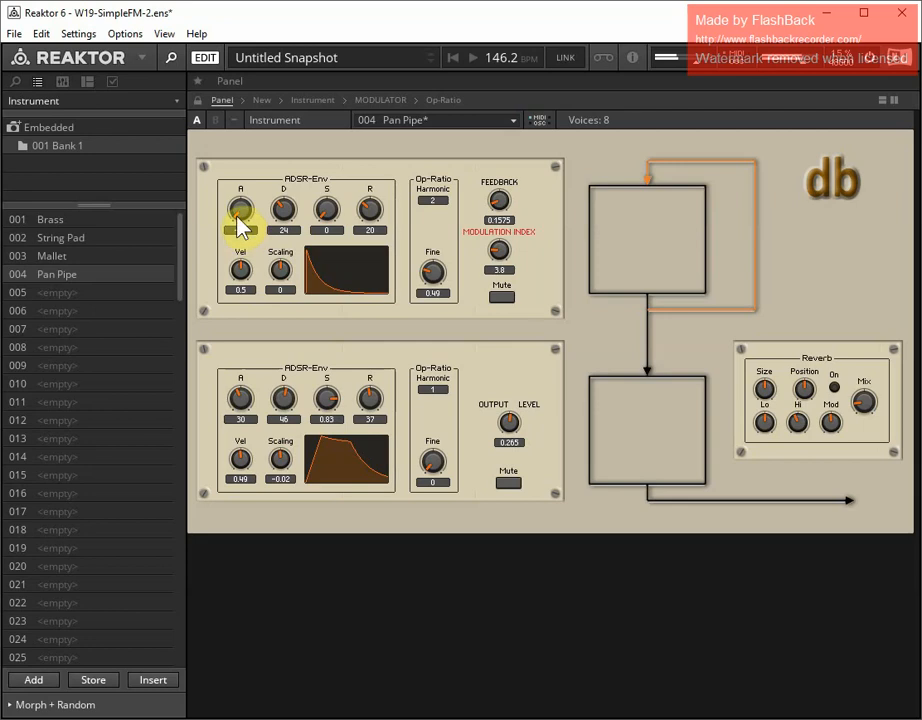
Set the upper envelope's attack to -11 and velocity to 0.75, the lower release to 29, and store the Pan Pipe snapshot
drag(243, 218, 241, 203)
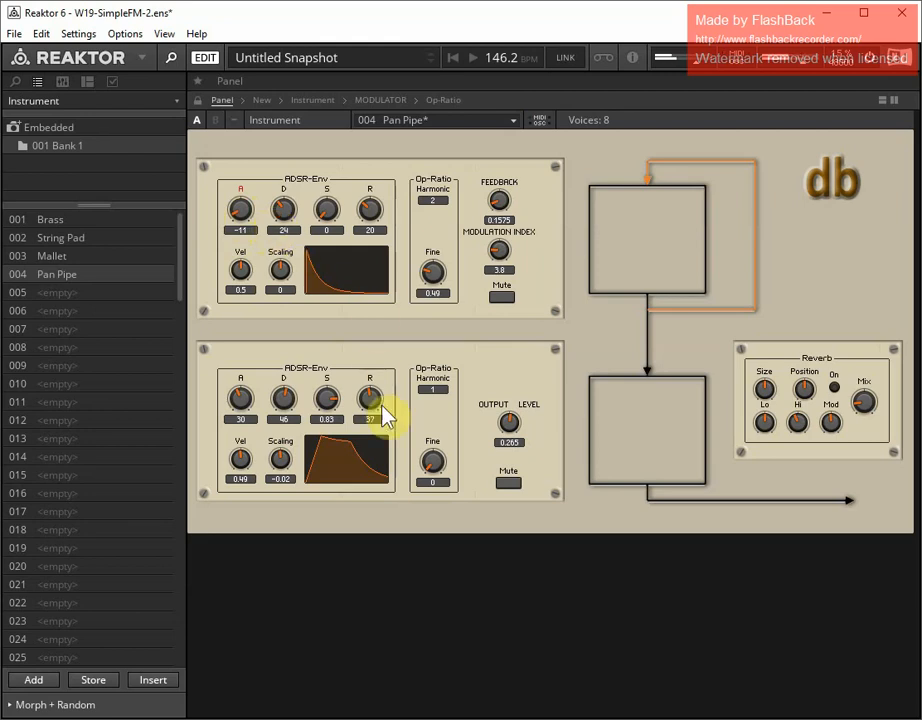
mouse_move(372, 402)
mouse_down()
mouse_move(370, 418)
mouse_move(370, 403)
mouse_up()
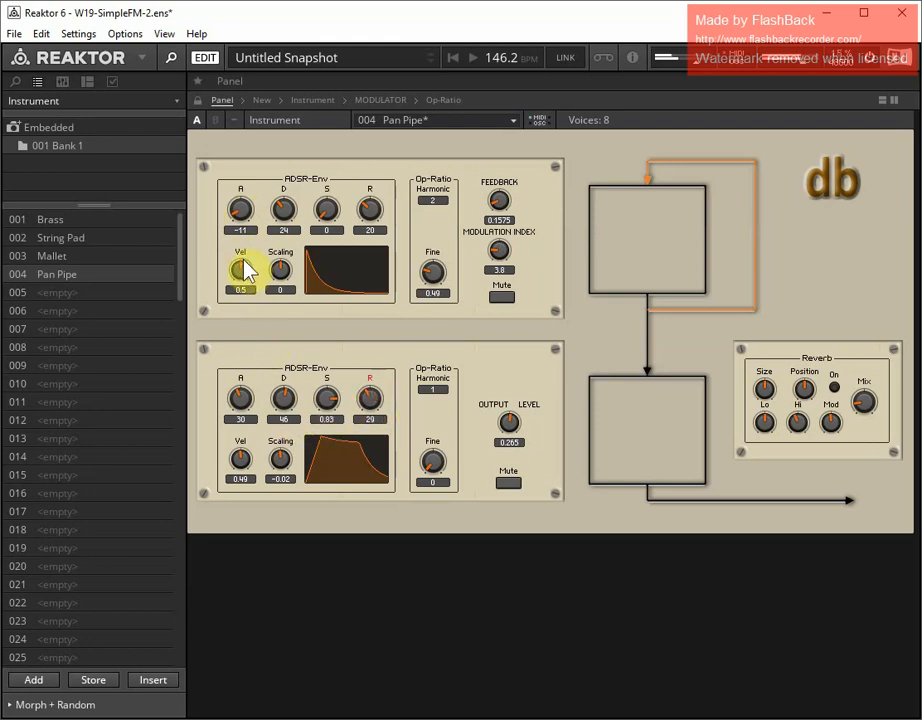
drag(245, 260, 245, 248)
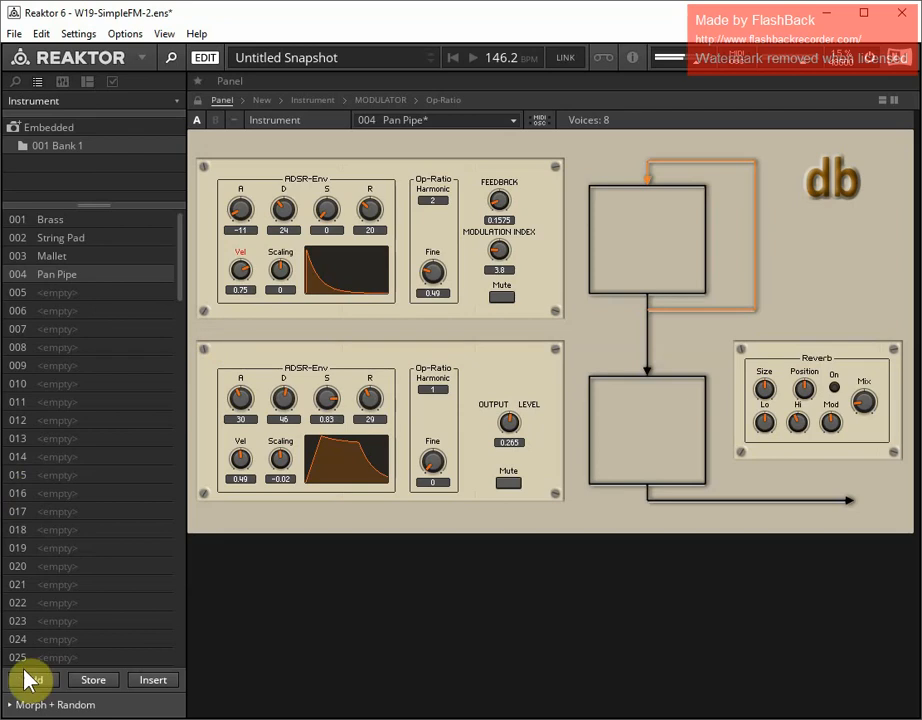
click(93, 681)
key(Return)
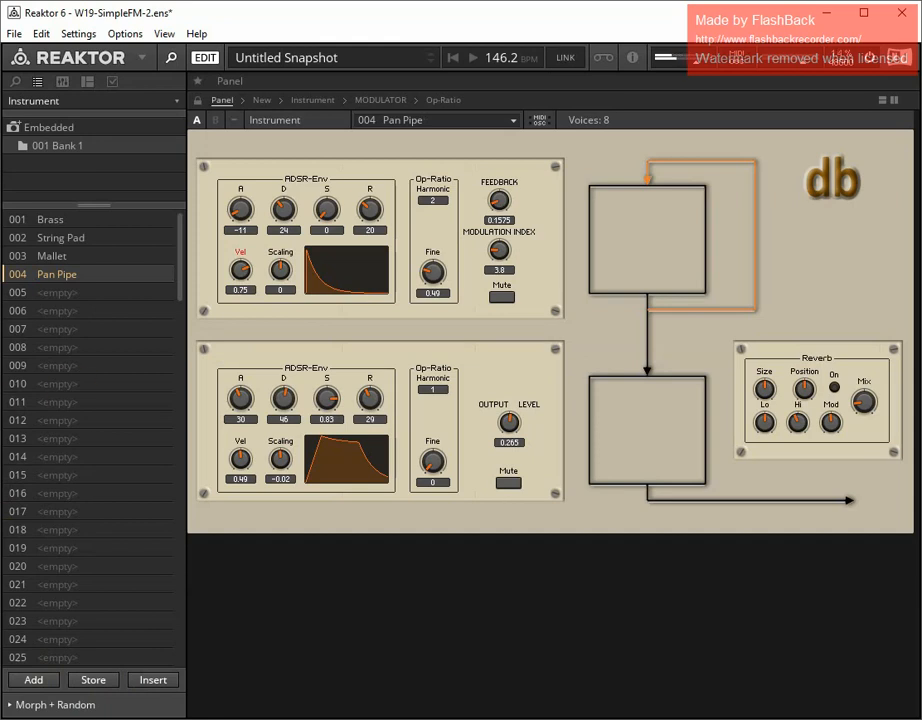
Add a new snapshot in slot 005 named Tub Bells
click(30, 680)
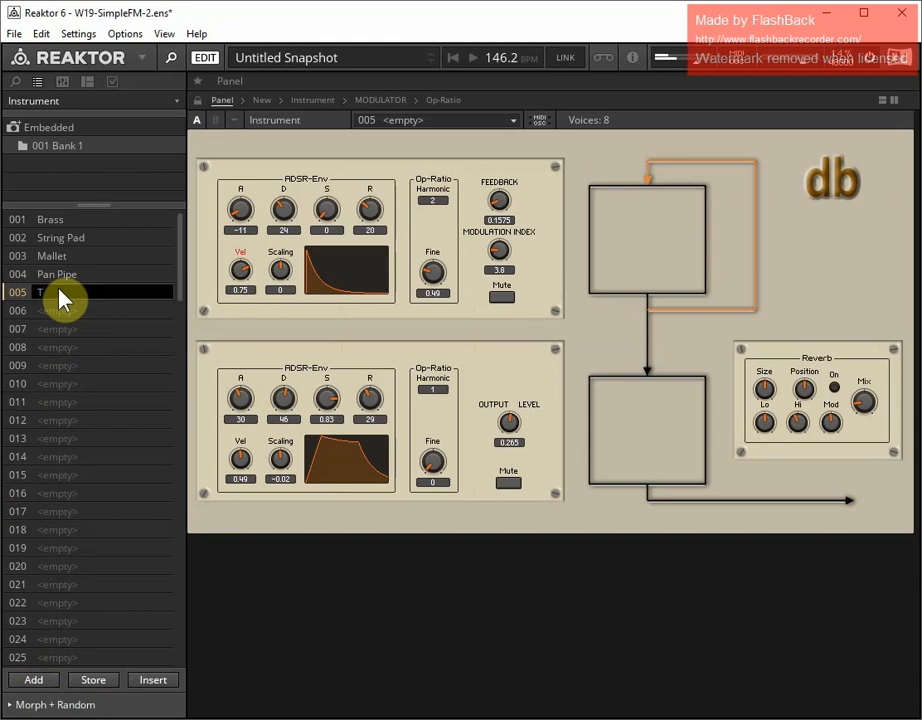
text(Tub Bells)
key(Return)
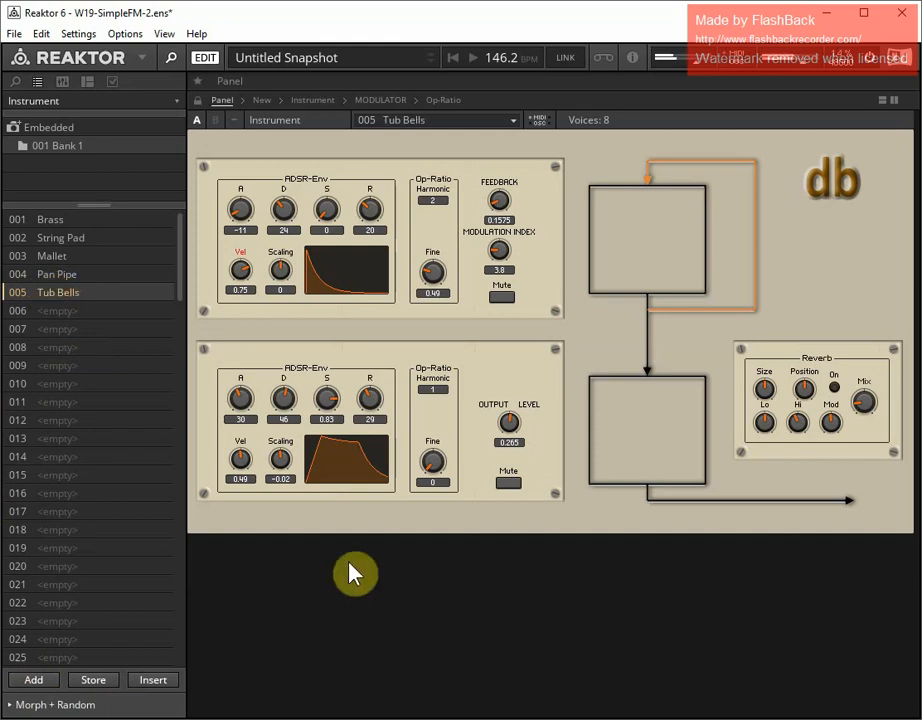
Set the modulation index to 0 and the lower operator's envelope to attack -20, decay 59, sustain 0 and release 63
drag(500, 262, 521, 350)
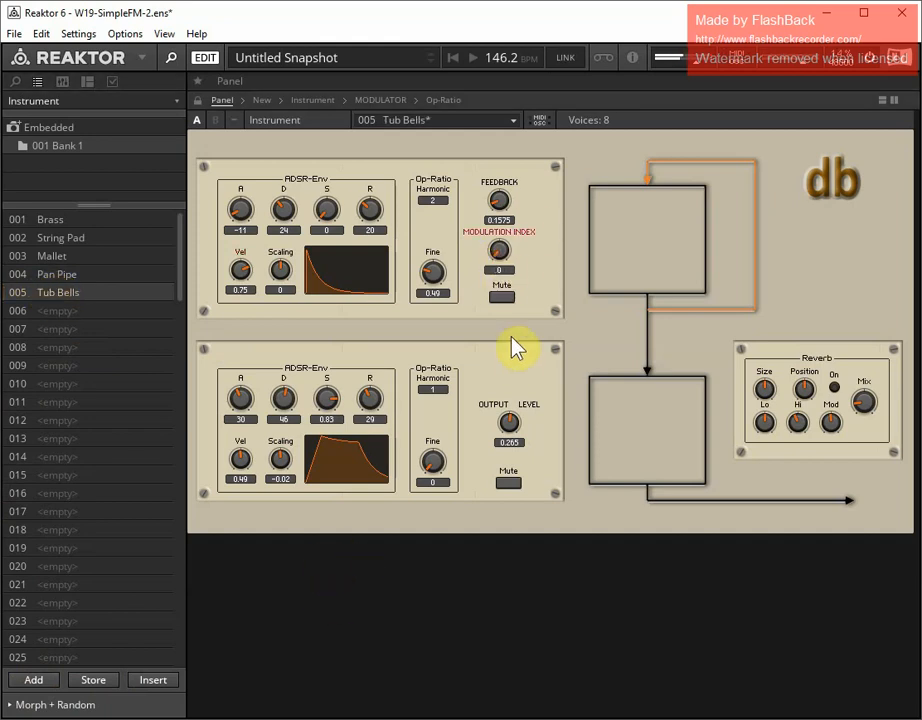
drag(237, 400, 251, 558)
drag(282, 400, 335, 572)
drag(370, 404, 374, 364)
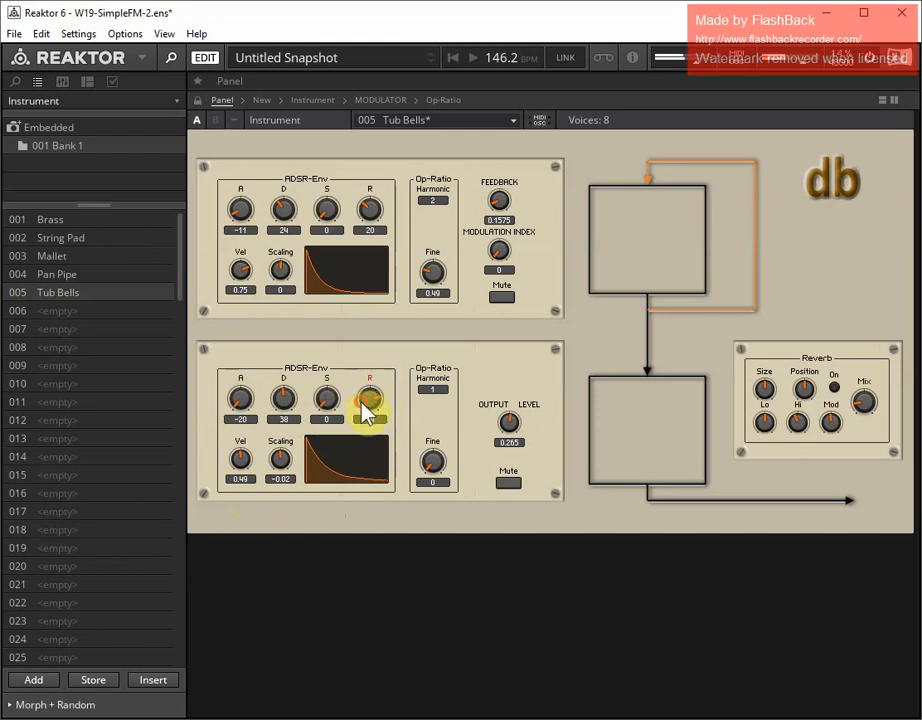
drag(280, 398, 283, 382)
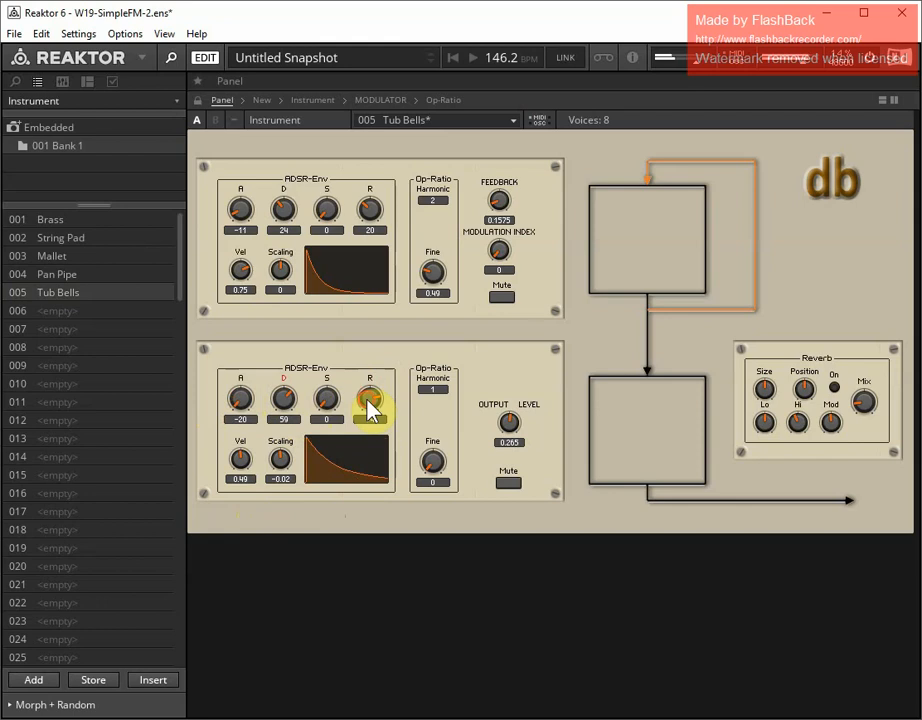
drag(367, 398, 363, 408)
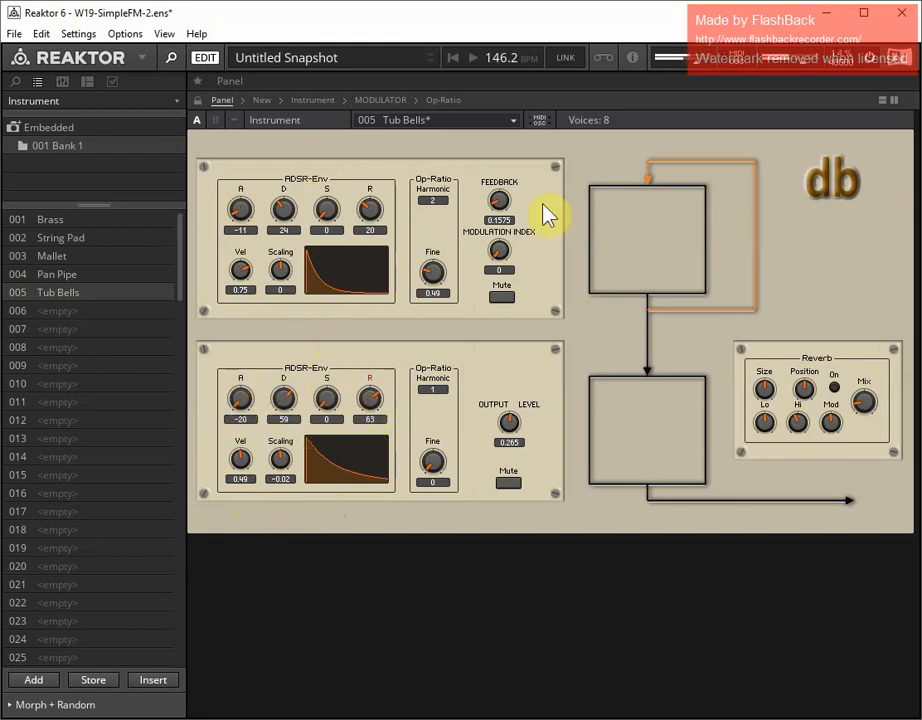
Set the feedback to 0.03, the modulation index to 4.5, and the upper envelope's attack to -20, decay to 35 and release to 73
mouse_move(499, 202)
mouse_down()
mouse_move(501, 249)
mouse_move(503, 215)
mouse_up()
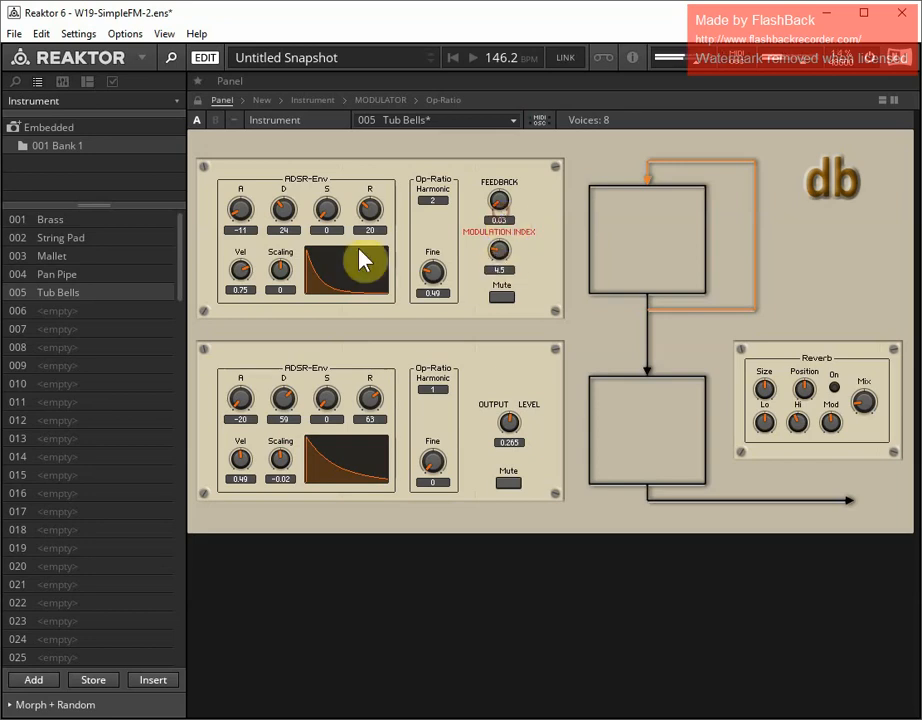
drag(241, 213, 240, 238)
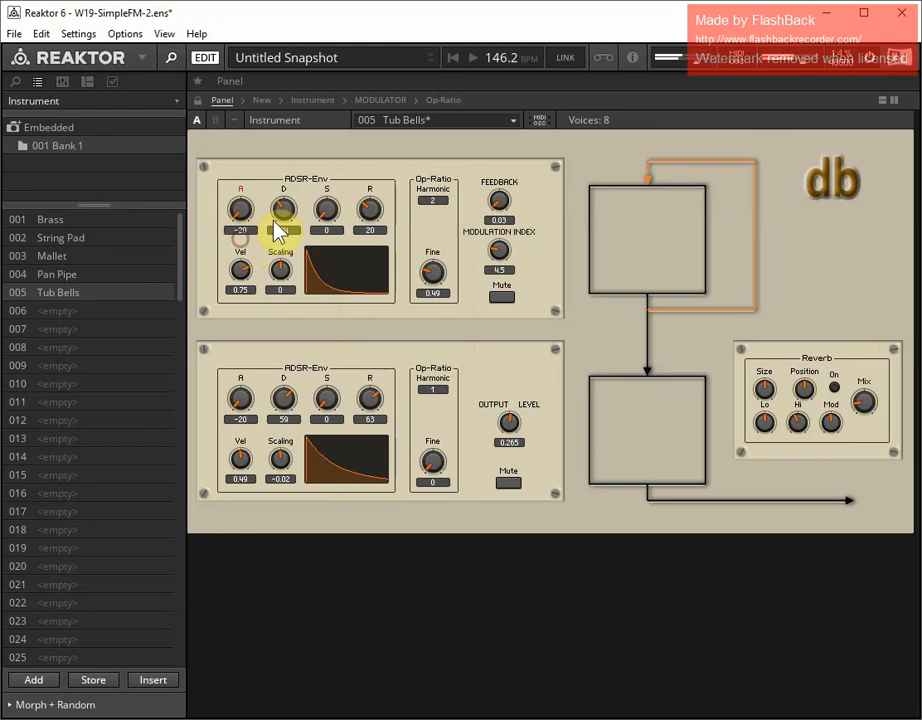
drag(288, 208, 286, 192)
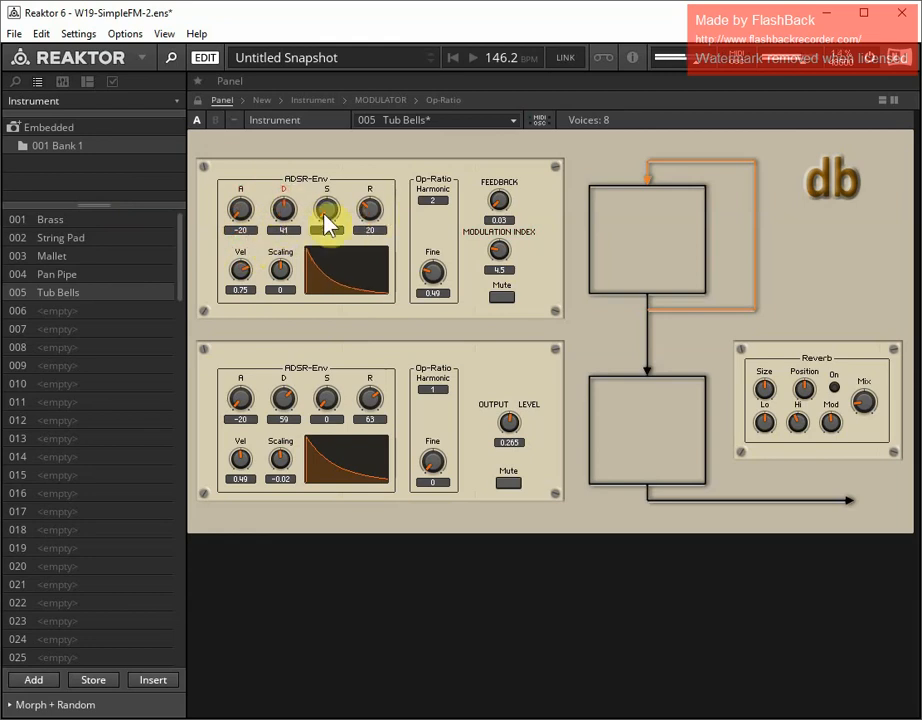
mouse_move(366, 220)
mouse_down()
mouse_move(372, 188)
mouse_move(365, 198)
mouse_up()
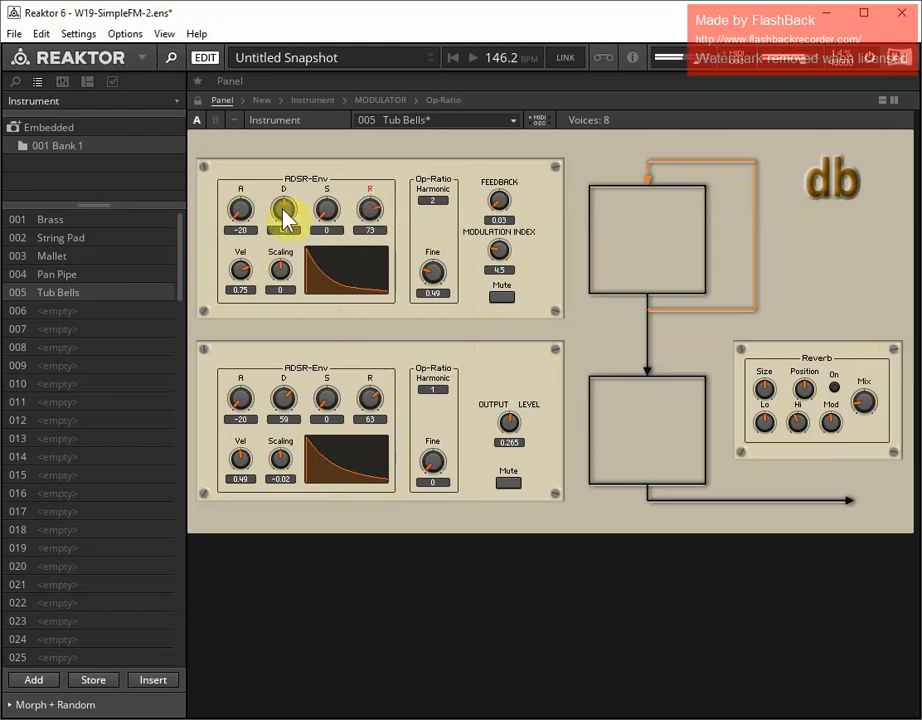
drag(282, 209, 282, 214)
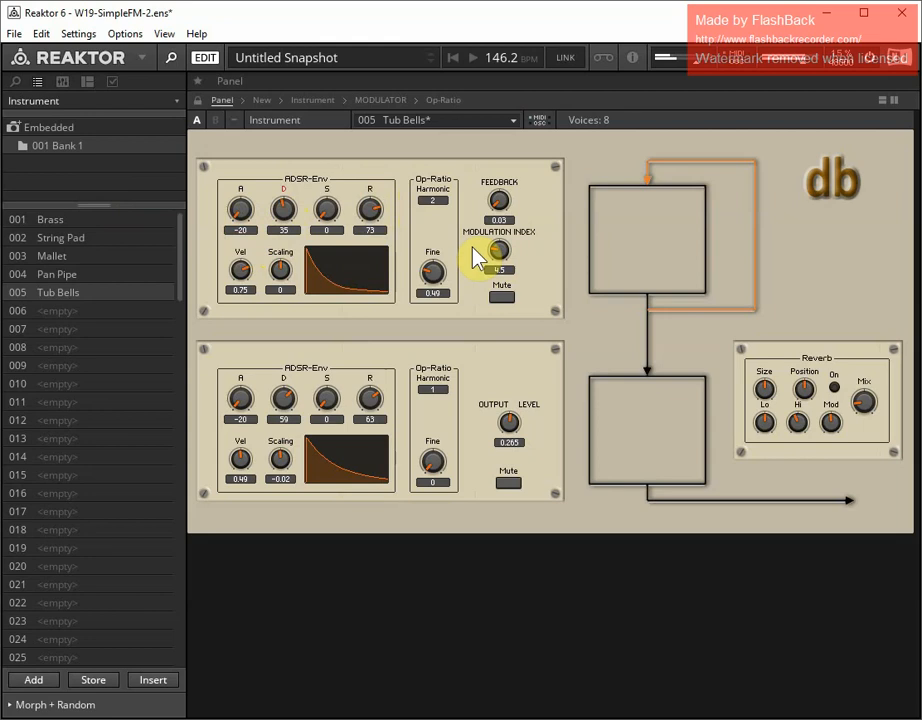
Set the upper operator's ratio to harmonic 1 with fine 0.56, and the modulation index to 2.5
click(432, 274)
drag(494, 244, 495, 257)
click(436, 200)
drag(436, 200, 436, 205)
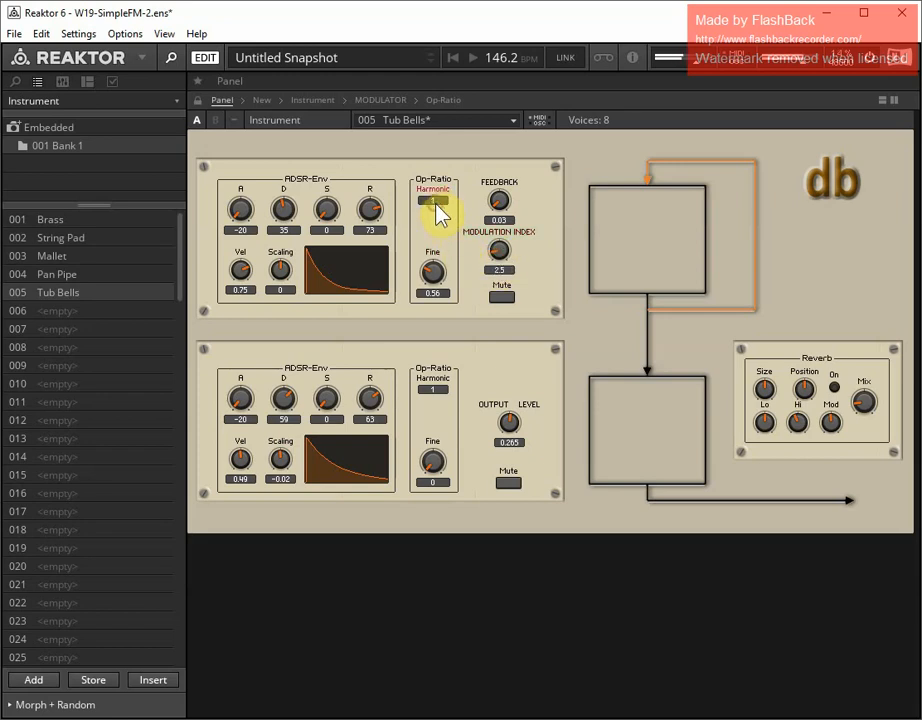
Set the upper operator's decay to 53 and fine ratio to 0.62, and store the Tub Bells snapshot
drag(282, 214, 281, 198)
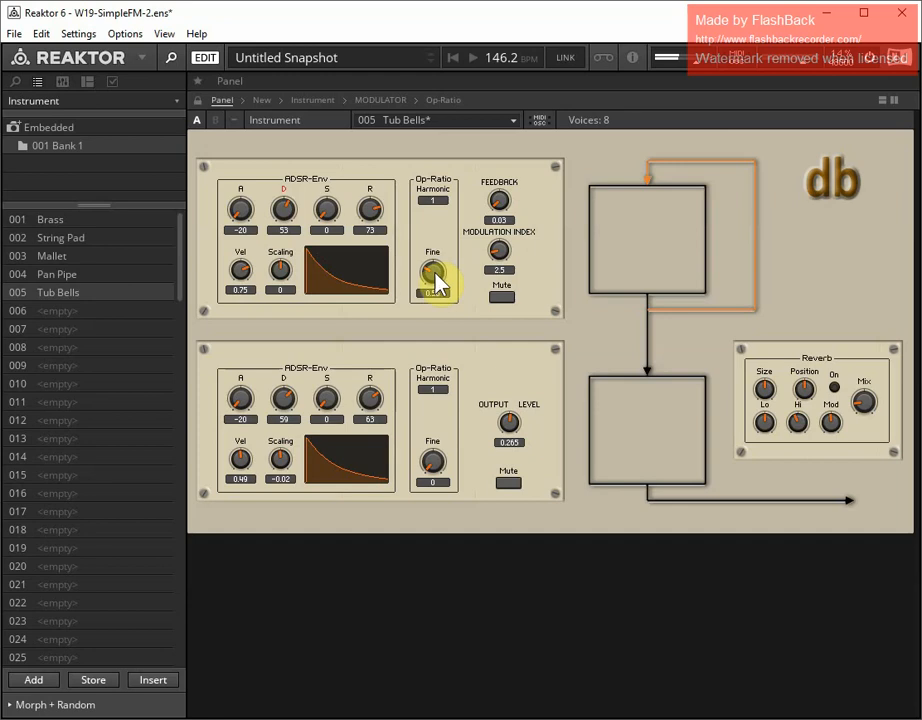
mouse_move(432, 279)
mouse_down()
mouse_move(434, 293)
mouse_move(434, 266)
mouse_up()
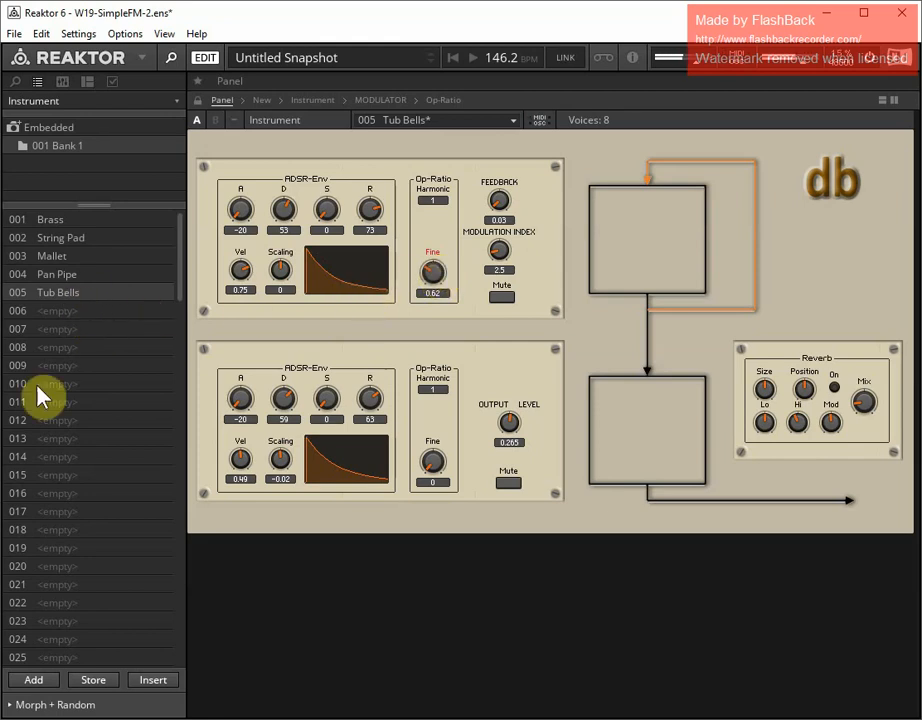
click(101, 683)
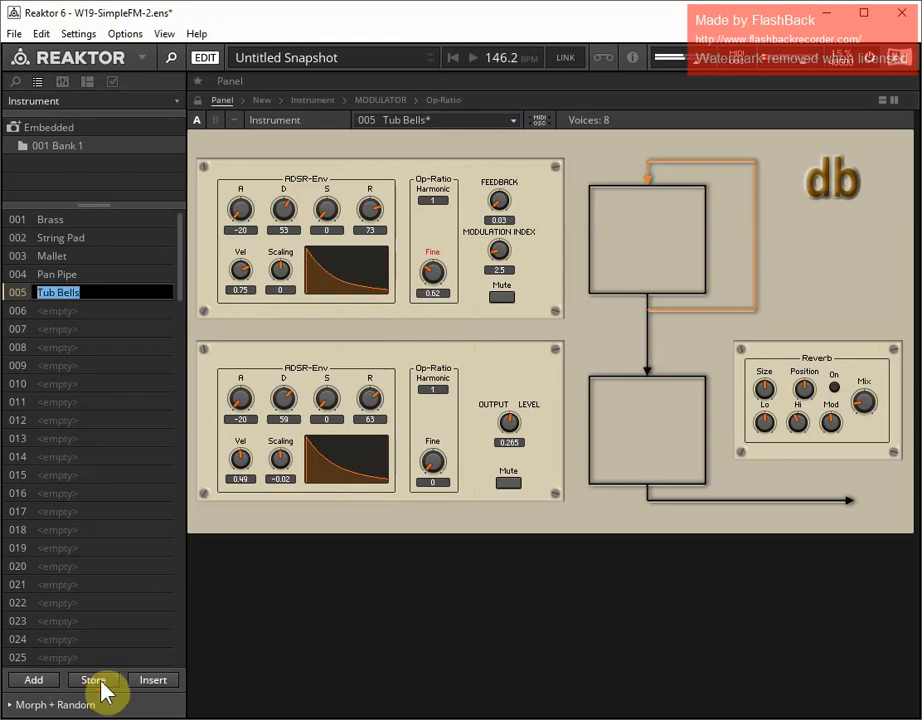
key(Return)
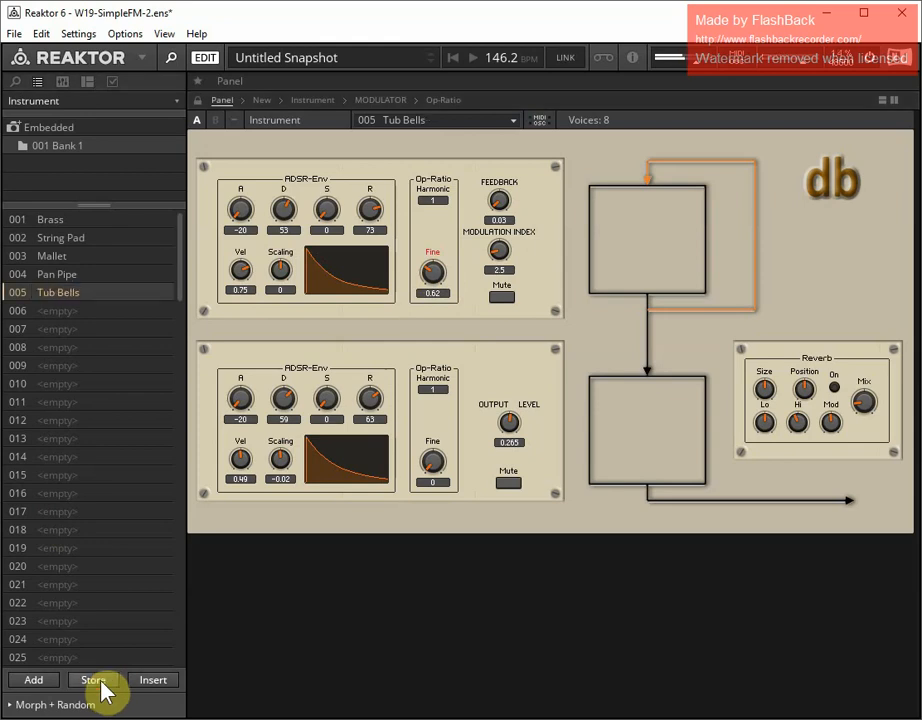
Add a new snapshot in slot 006 named Vibe and store it
click(36, 684)
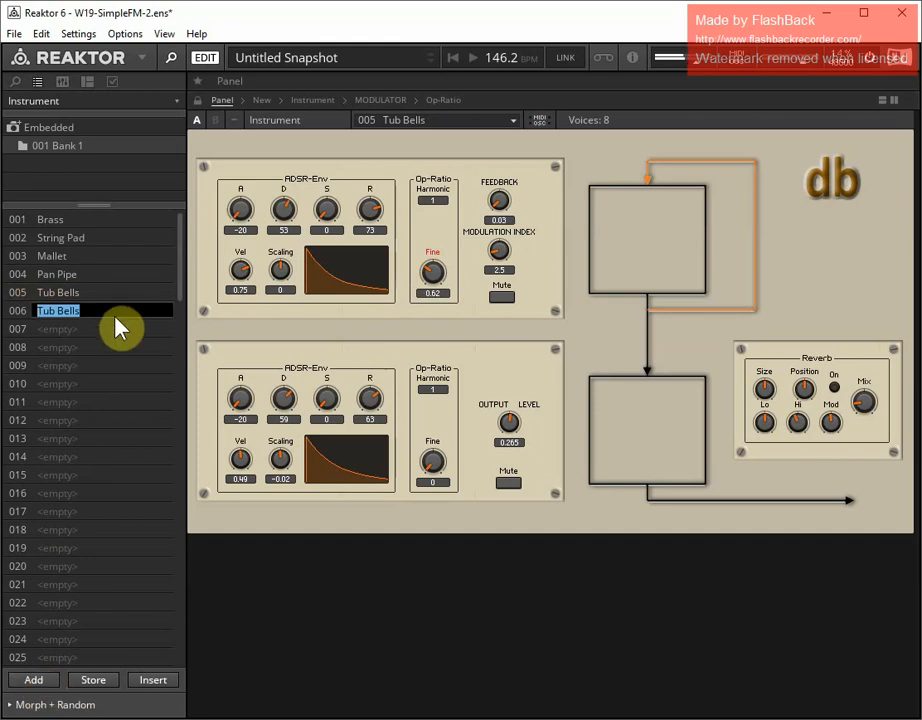
text(Vib)
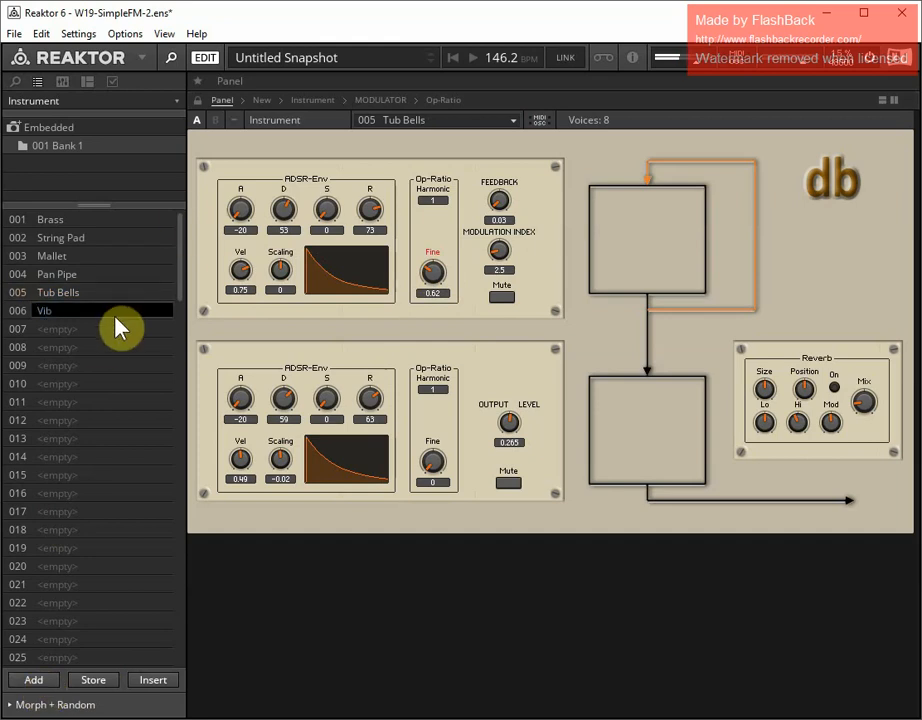
text(e)
click(84, 682)
text(Vibe)
key(Return)
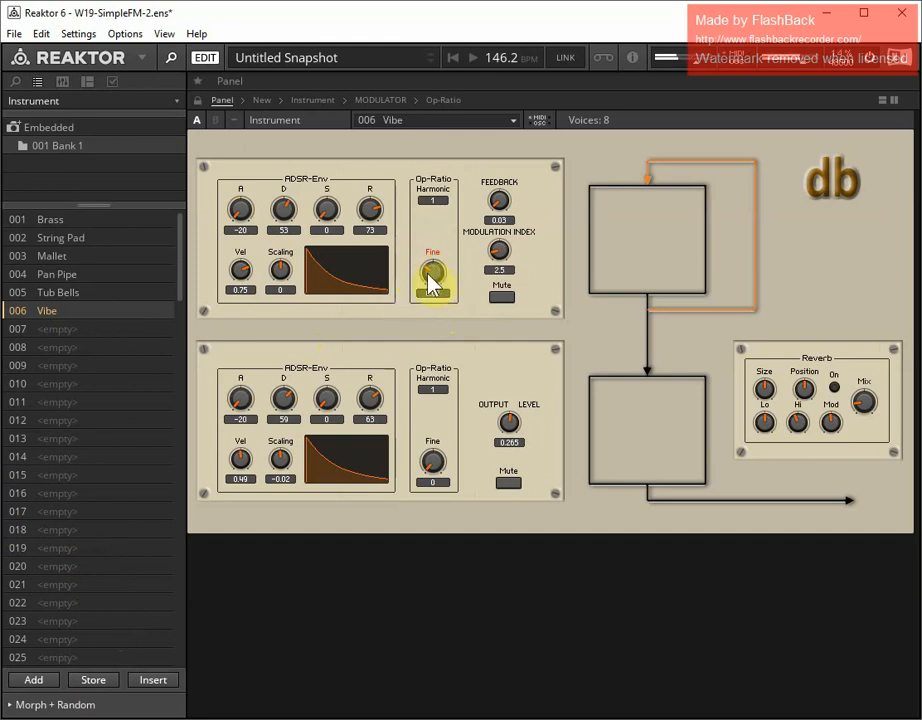
Set the upper operator's ratio to harmonic 8 with fine 0, and its envelope's decay to 38 and release to 74
drag(434, 275, 431, 320)
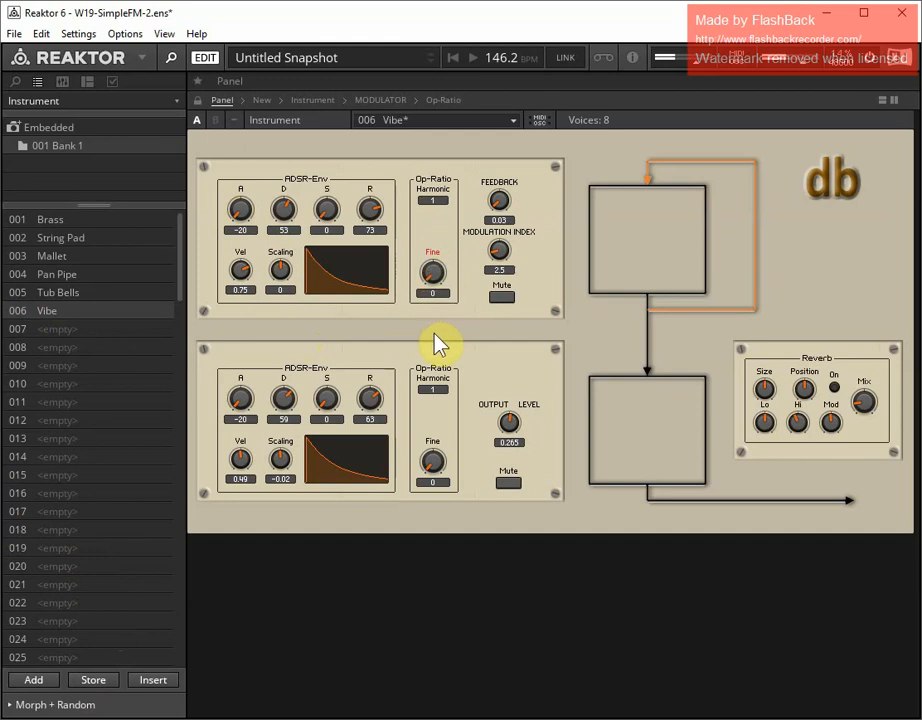
click(440, 205)
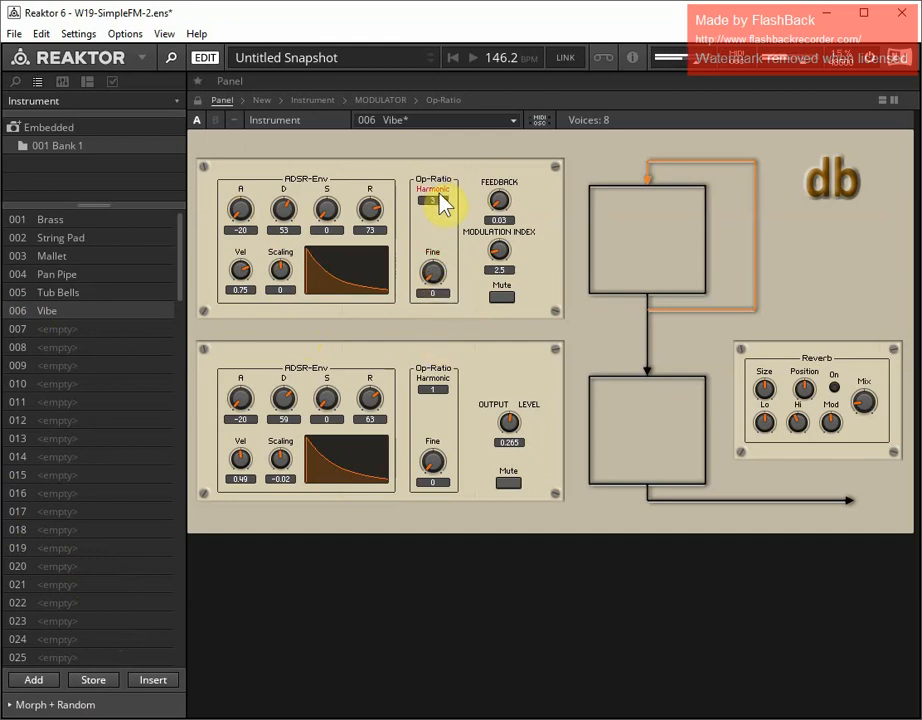
drag(439, 194, 440, 190)
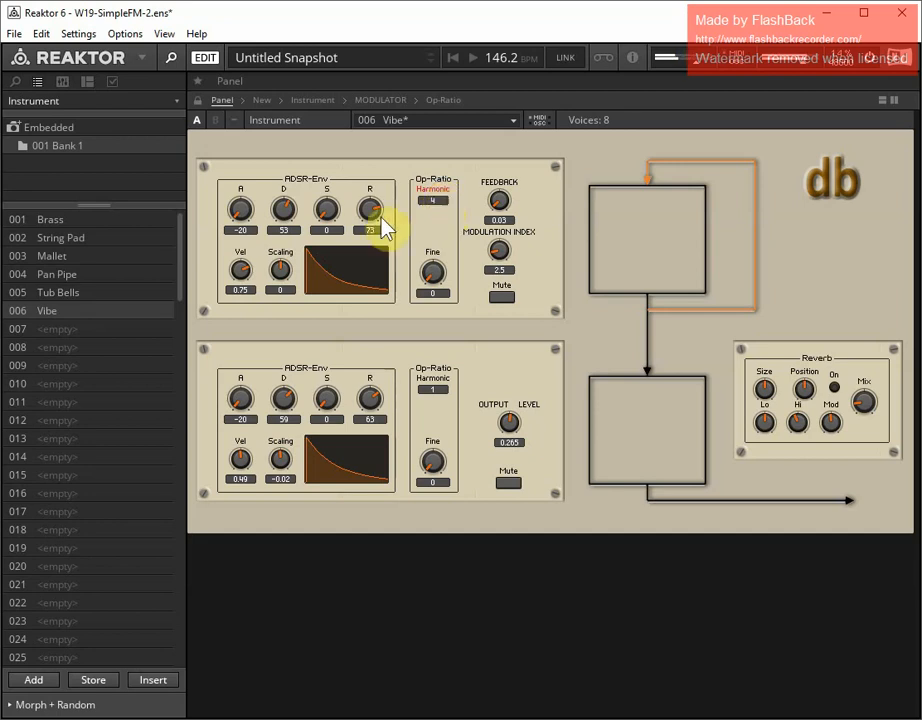
click(280, 229)
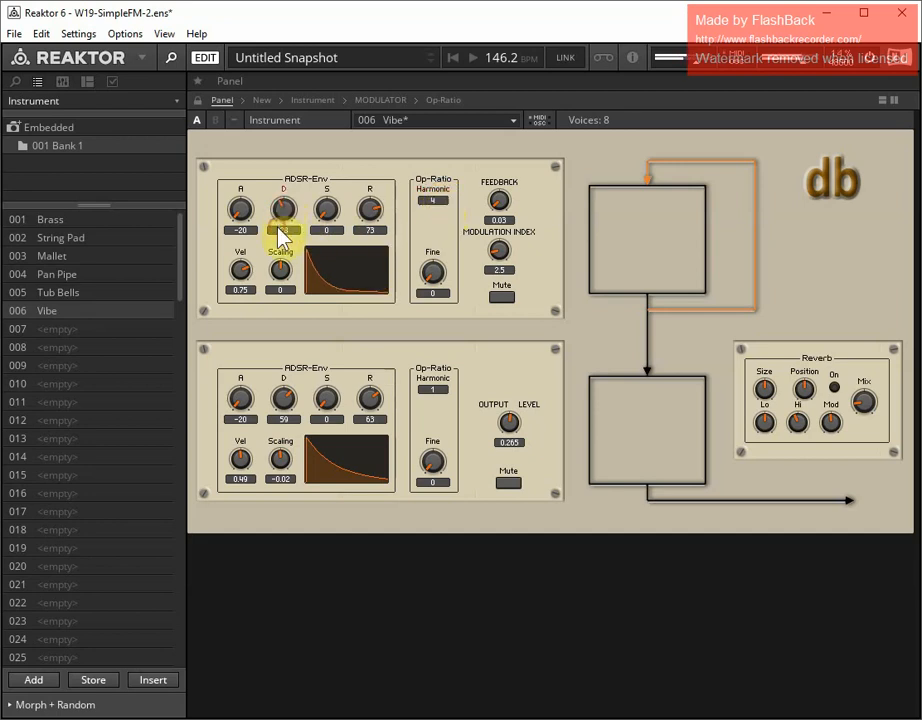
click(435, 199)
drag(435, 200, 438, 187)
click(364, 213)
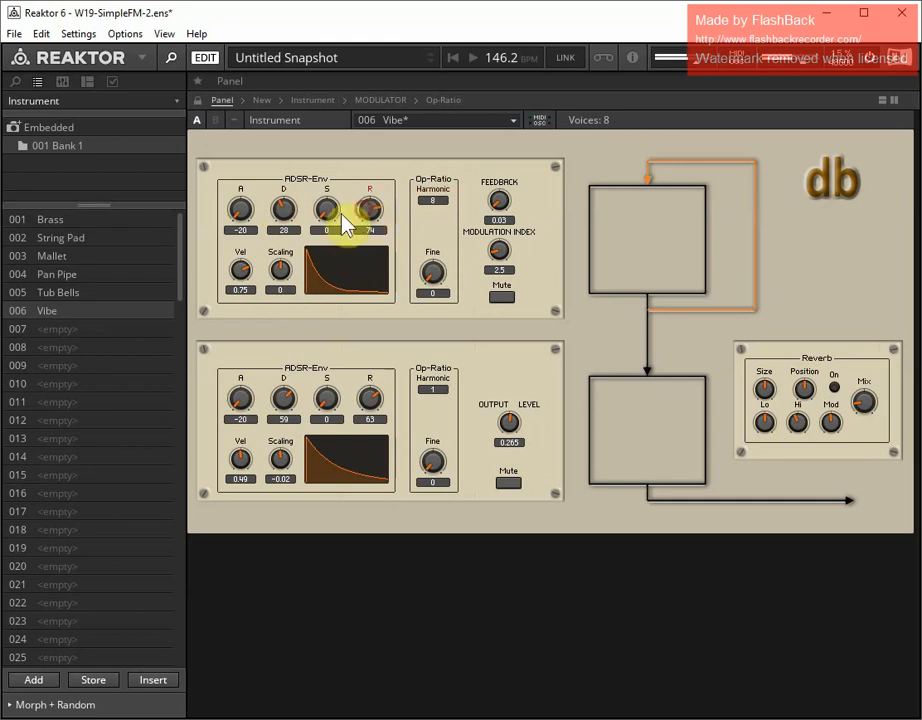
click(281, 214)
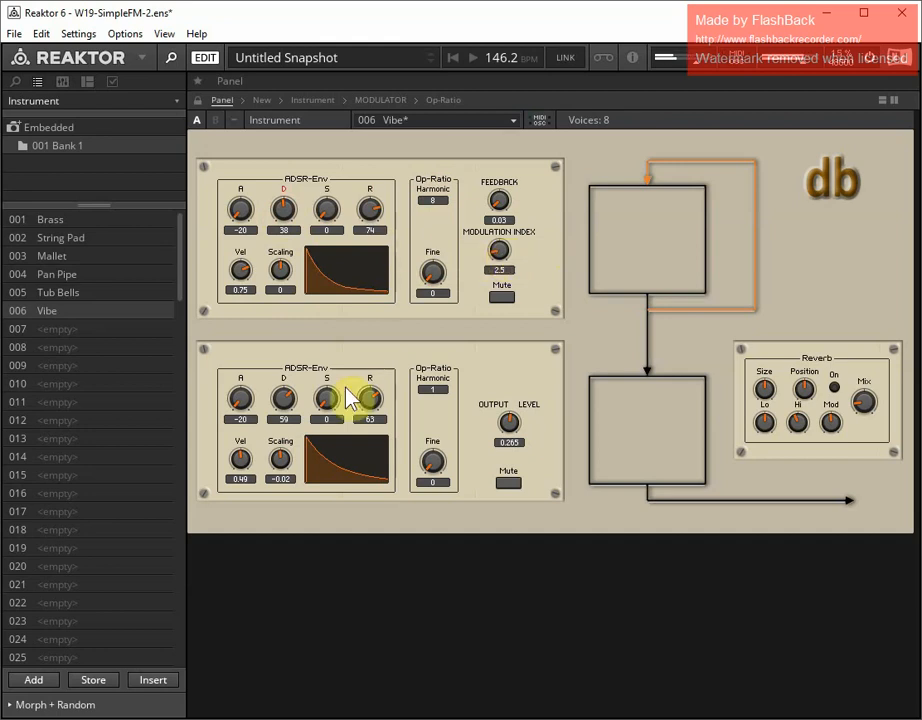
Set the lower envelope's release to 55, the upper envelope's velocity to 0.9 and scaling to -0.34, and store the Vibe snapshot
click(368, 400)
mouse_move(364, 395)
mouse_down()
mouse_move(366, 403)
mouse_move(366, 395)
mouse_up()
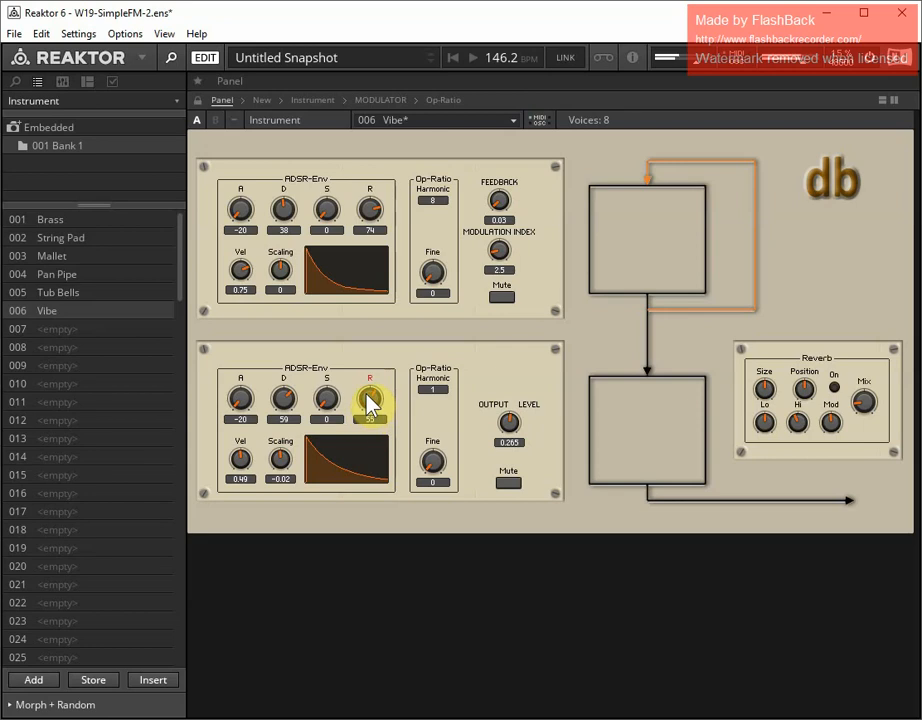
drag(243, 276, 239, 264)
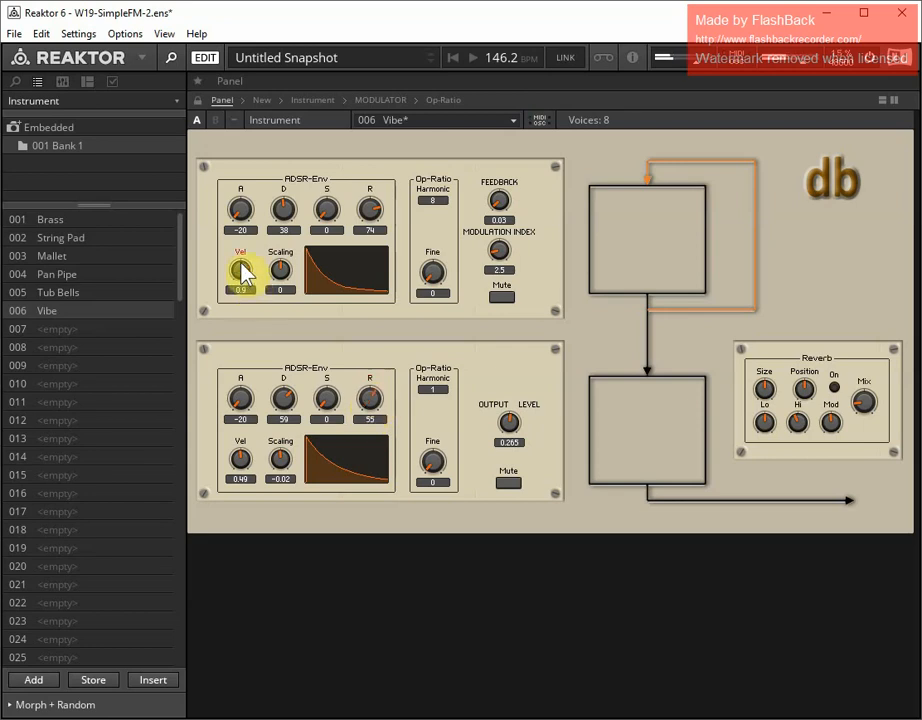
click(280, 265)
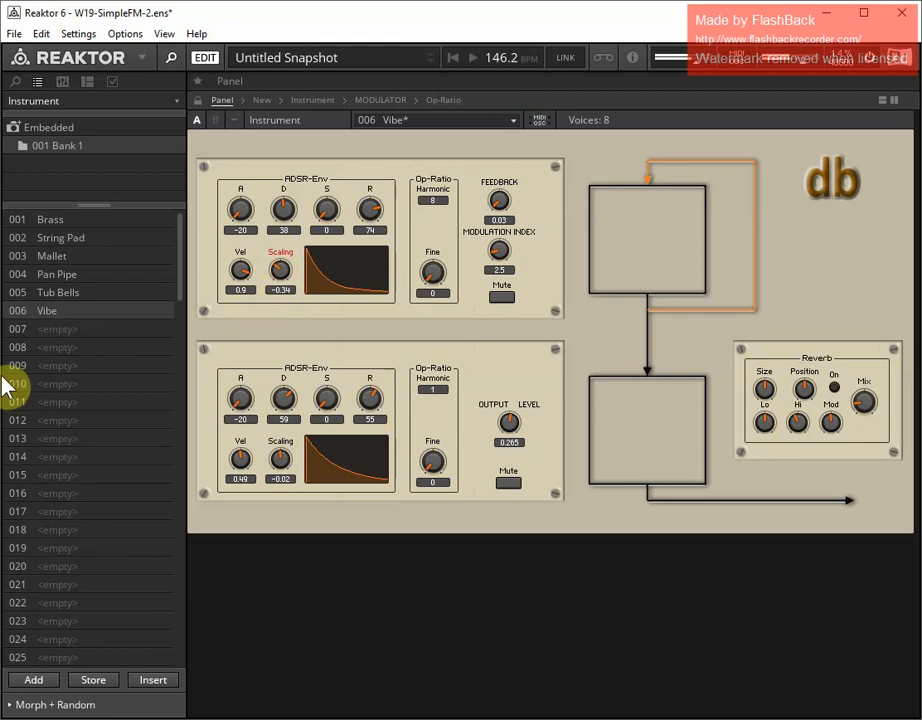
click(94, 680)
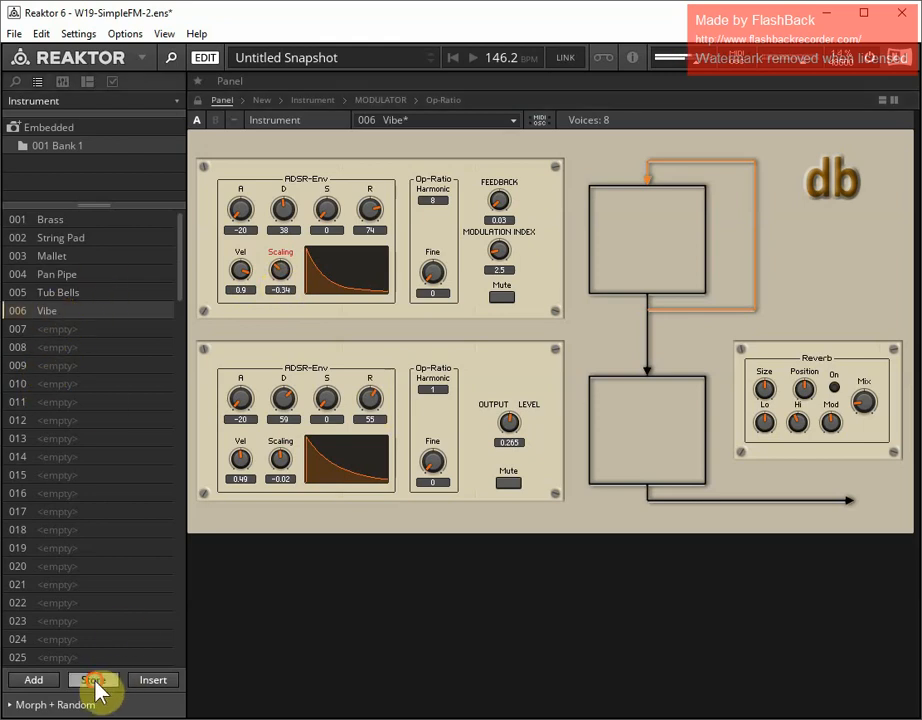
key(Return)
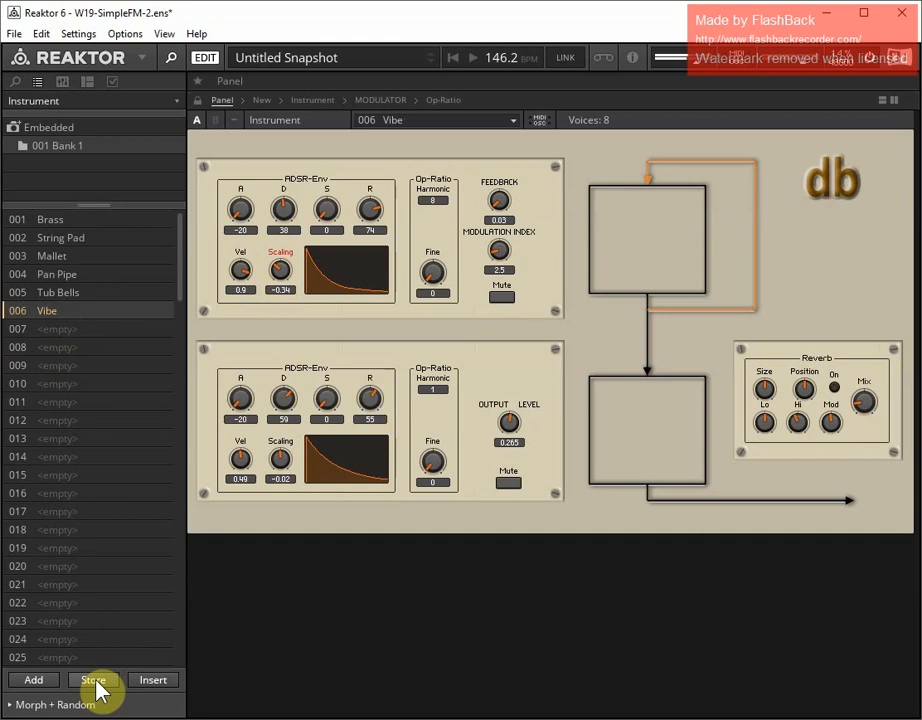
Add a new snapshot in slot 007 named Clari
click(31, 680)
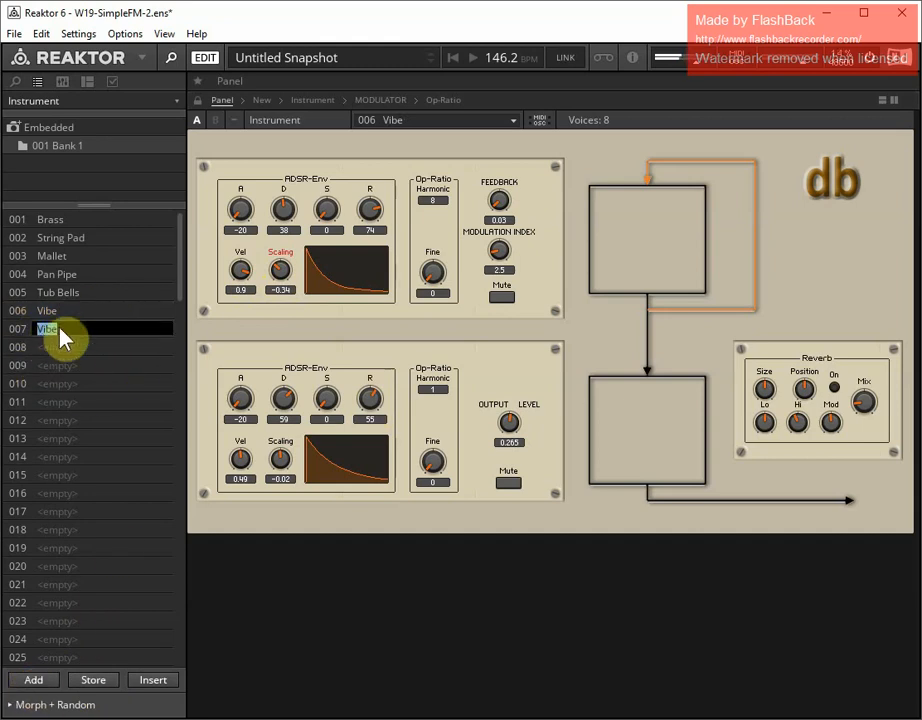
text(Clari)
key(Return)
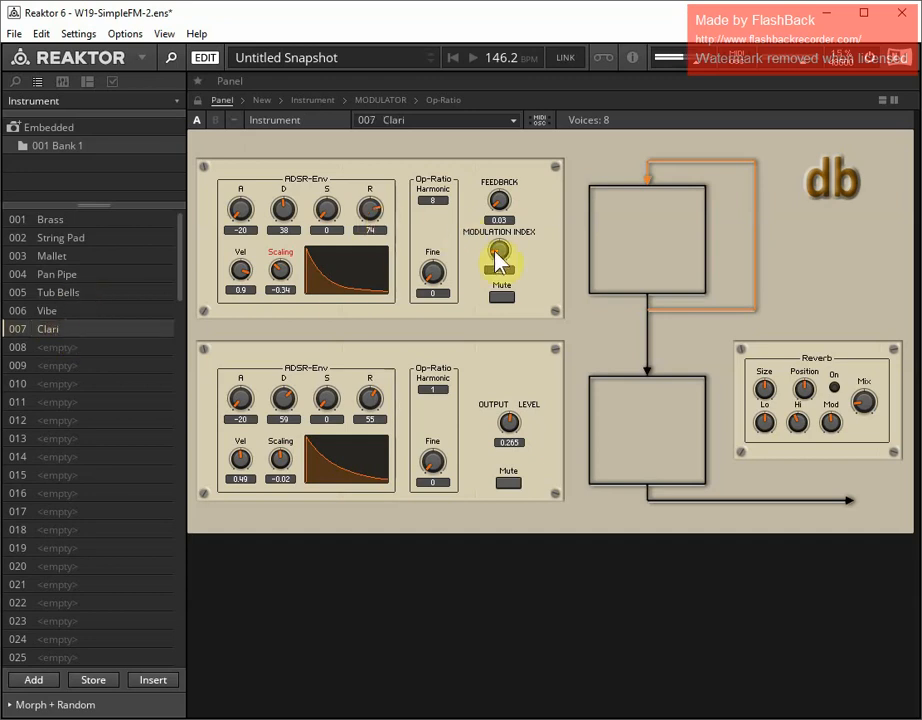
Set the modulation index to 0 and the lower operator's envelope to attack 20, decay 40, sustain 0.75 and release 34
drag(500, 255, 505, 327)
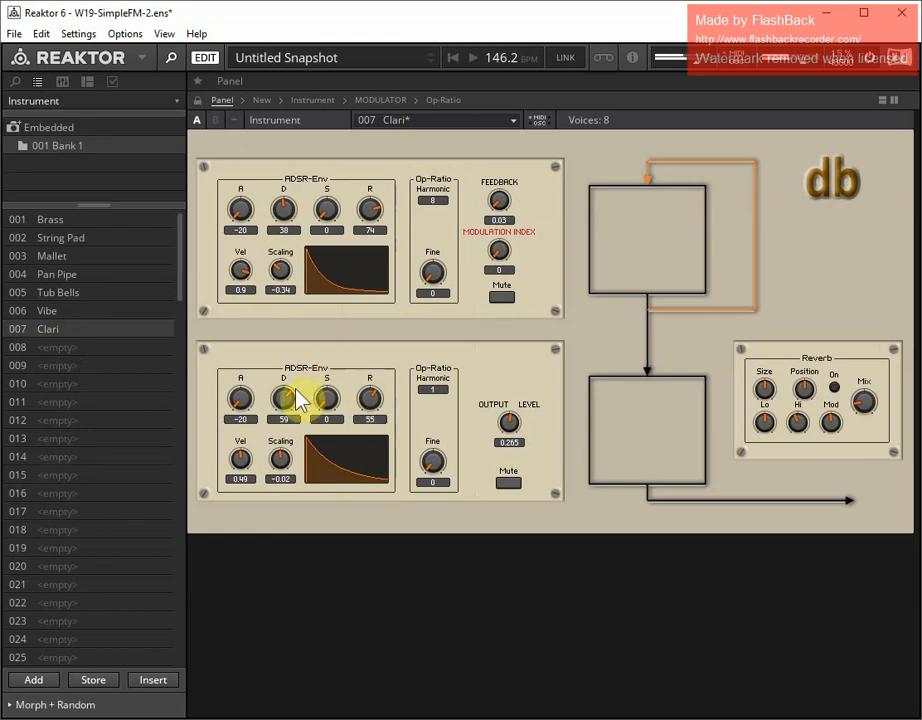
drag(298, 398, 325, 336)
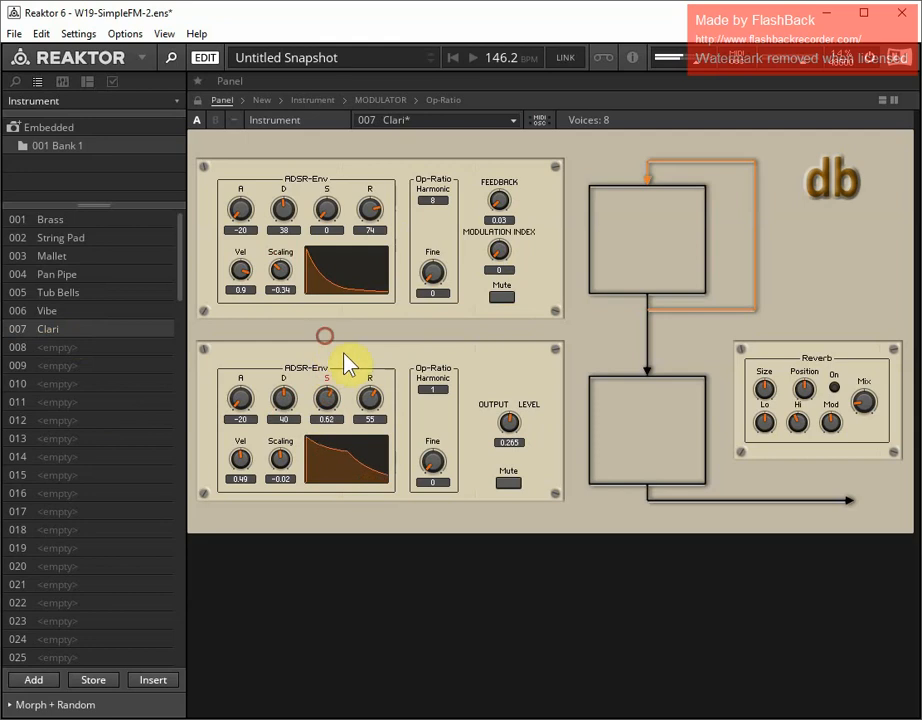
drag(369, 397, 361, 416)
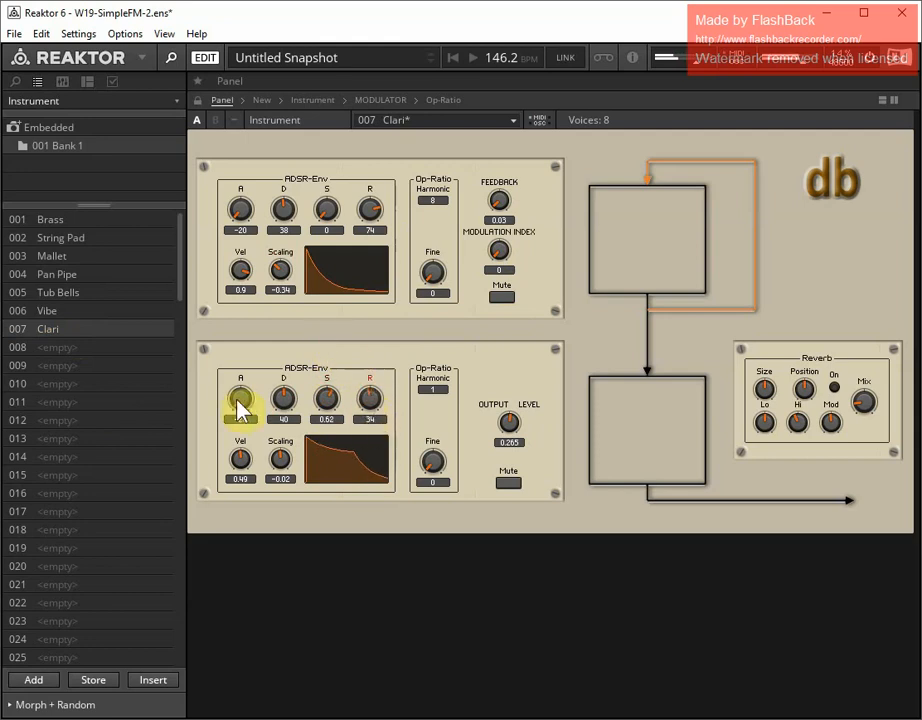
drag(237, 402, 255, 385)
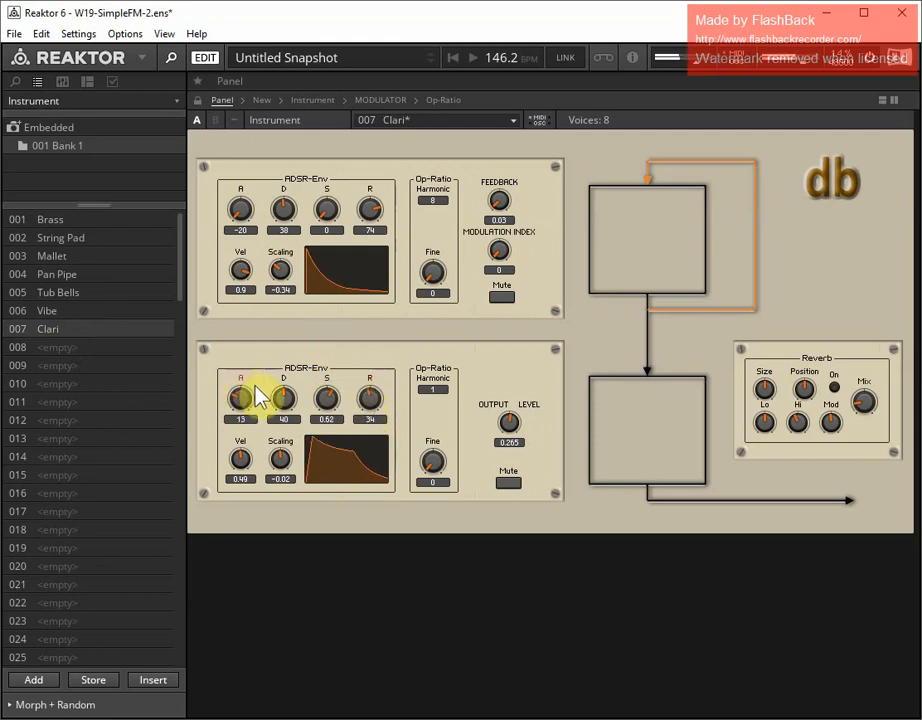
drag(321, 389, 320, 387)
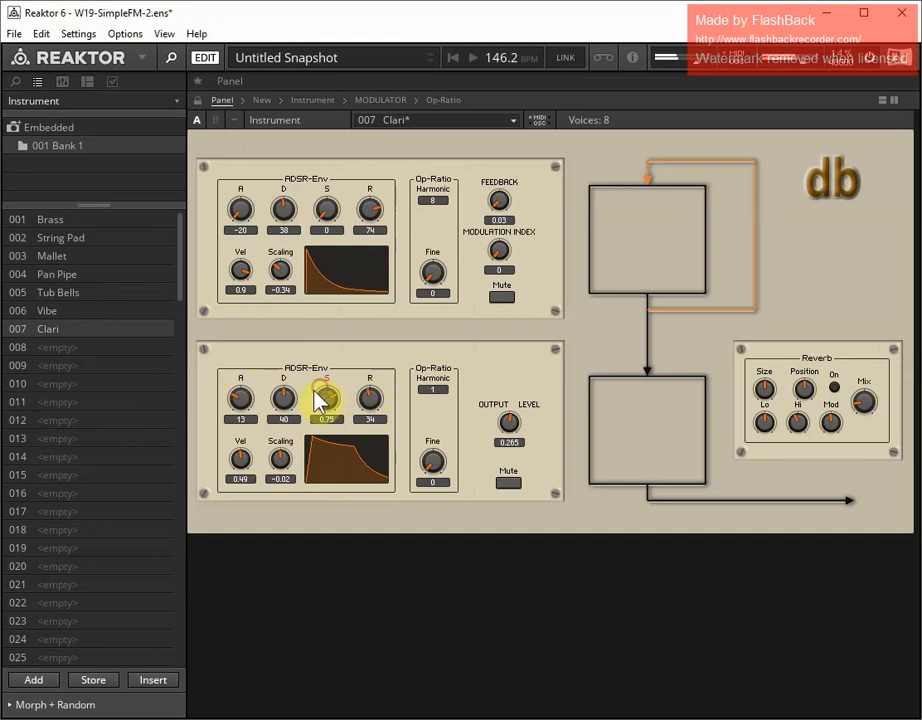
drag(241, 401, 241, 391)
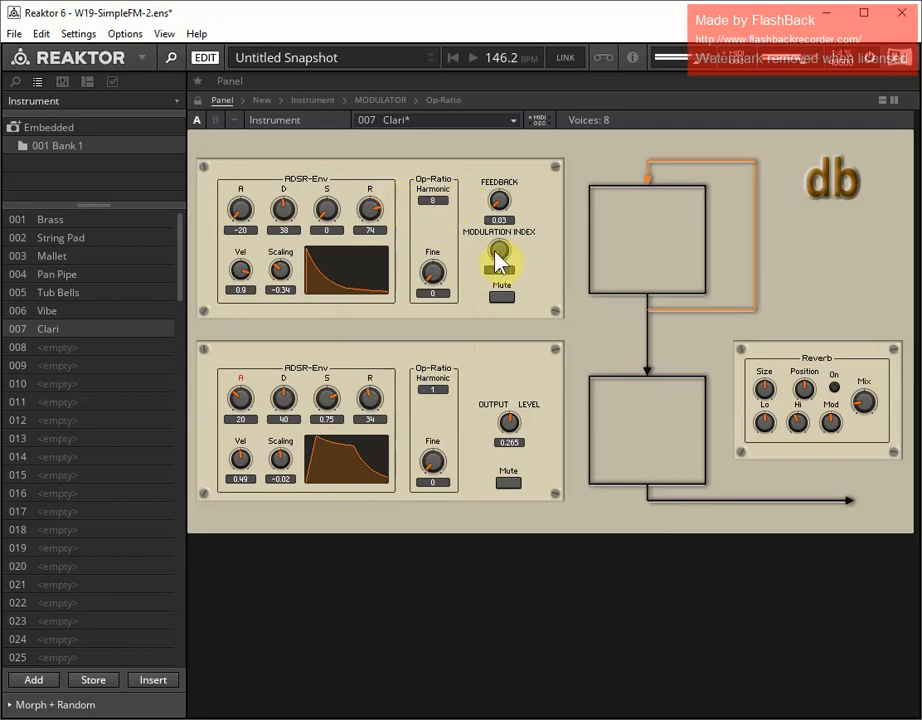
Set the modulation index to 4.9, the upper harmonic to 1, and the upper envelope's attack to -2, sustain to 0.62 and release to 45
drag(500, 258, 499, 219)
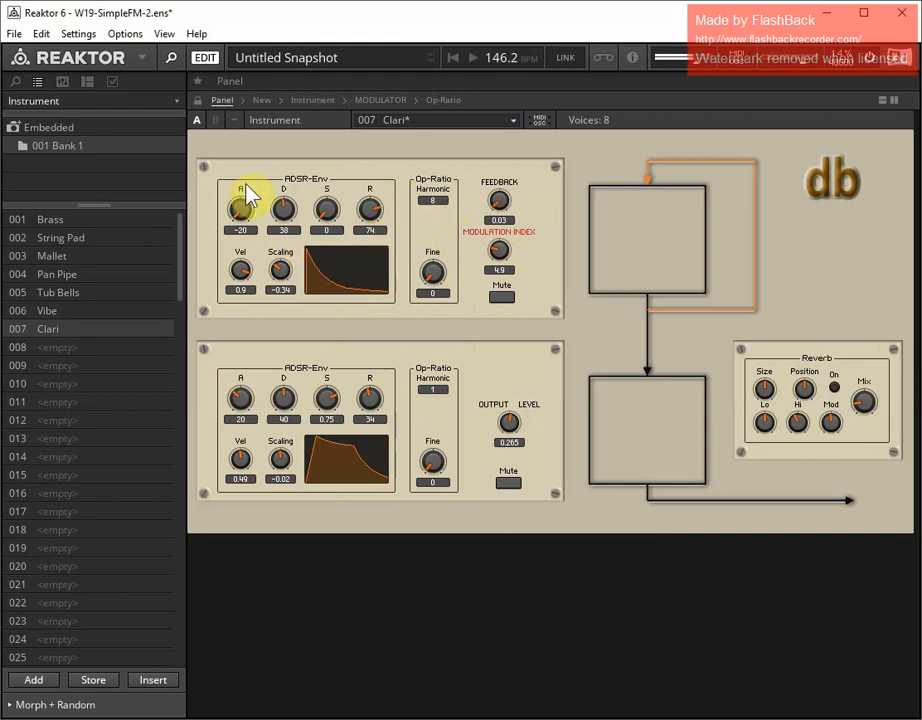
mouse_move(441, 208)
mouse_down()
mouse_move(441, 240)
mouse_move(438, 230)
mouse_up()
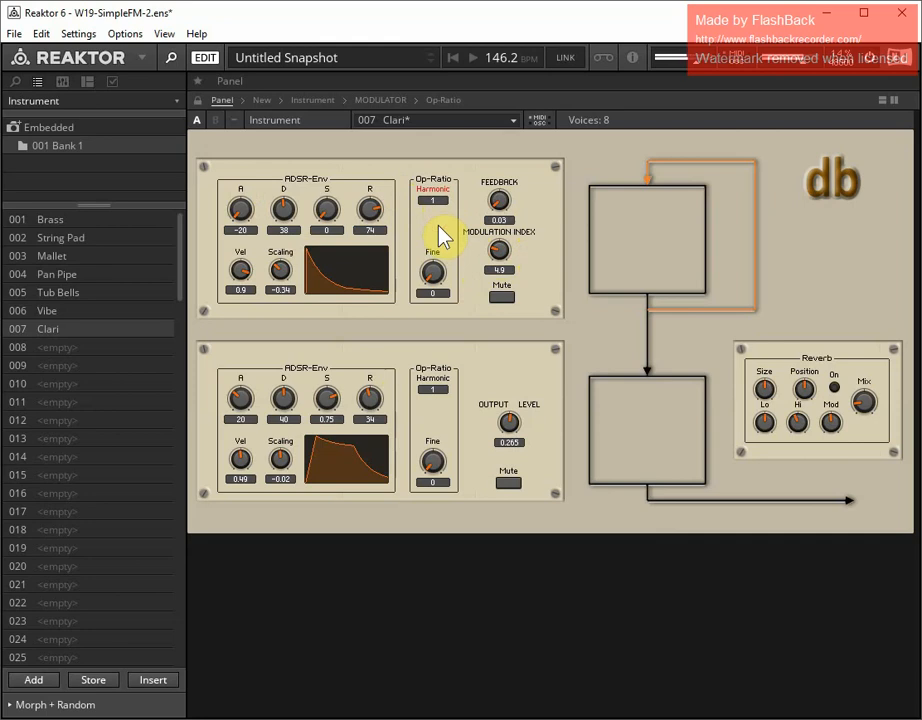
drag(325, 207, 323, 156)
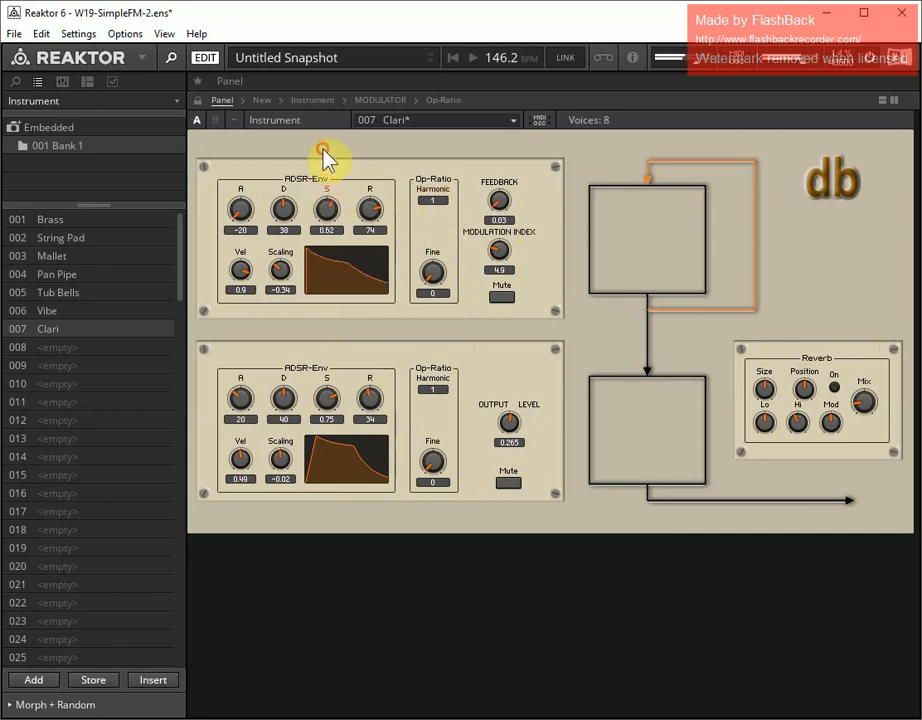
drag(380, 220, 366, 241)
click(240, 210)
drag(240, 210, 243, 200)
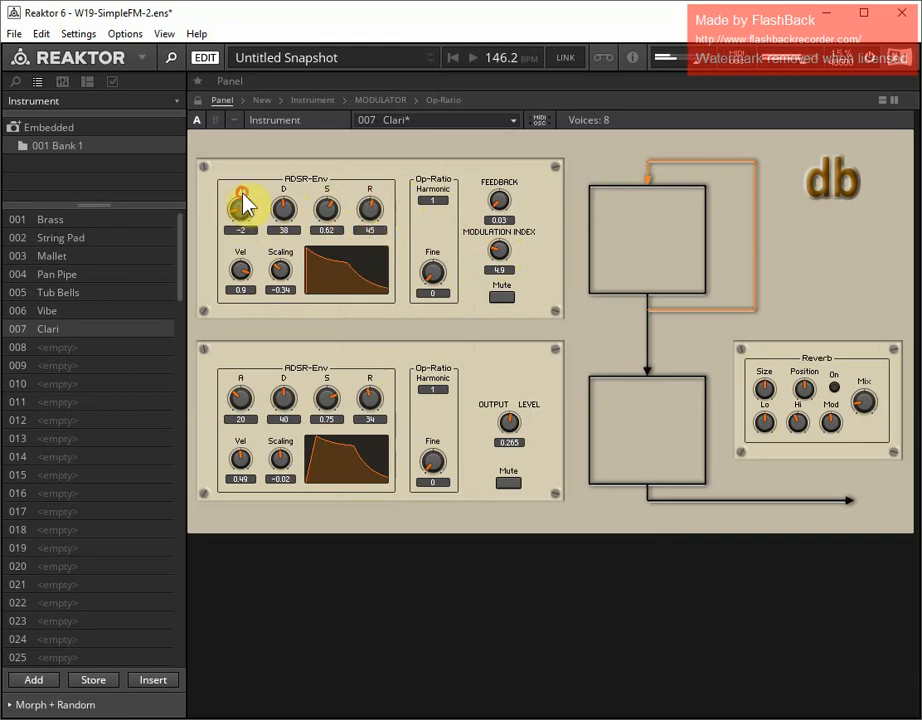
Set the upper envelope's velocity to 0.7, decay to 50 and attack to 9, harmonic to 2, modulation index to 4, and store the Clari snapshot
drag(242, 273, 243, 292)
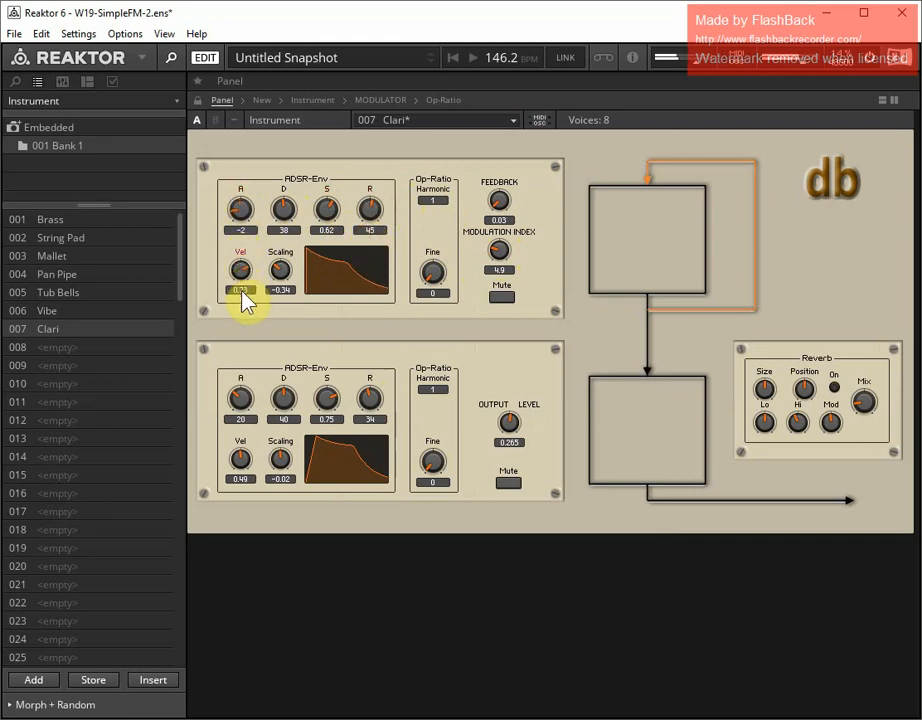
drag(282, 222, 284, 208)
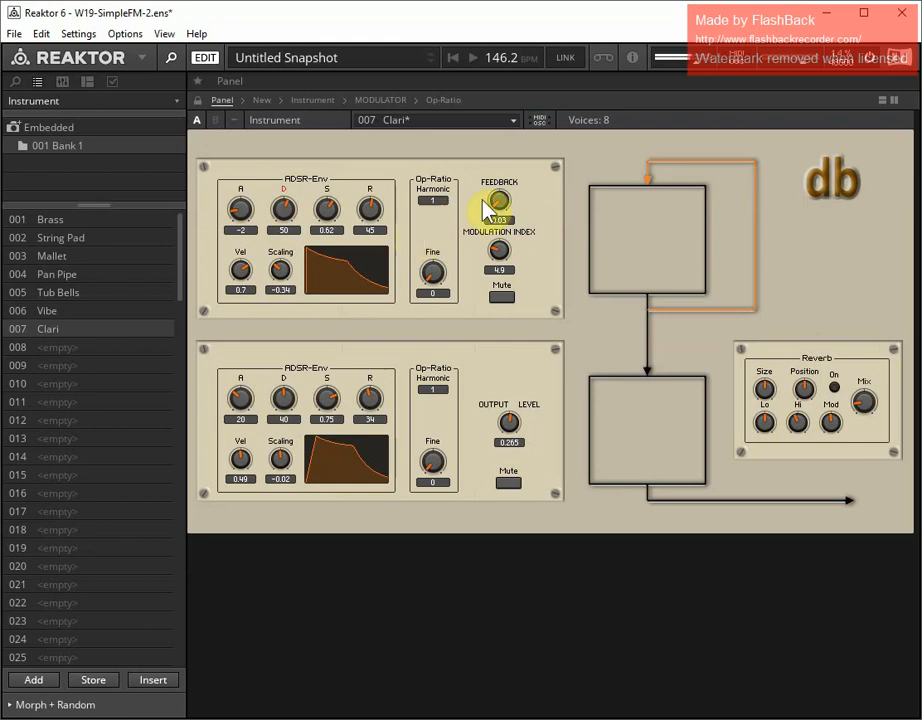
drag(440, 199, 440, 193)
drag(242, 212, 242, 210)
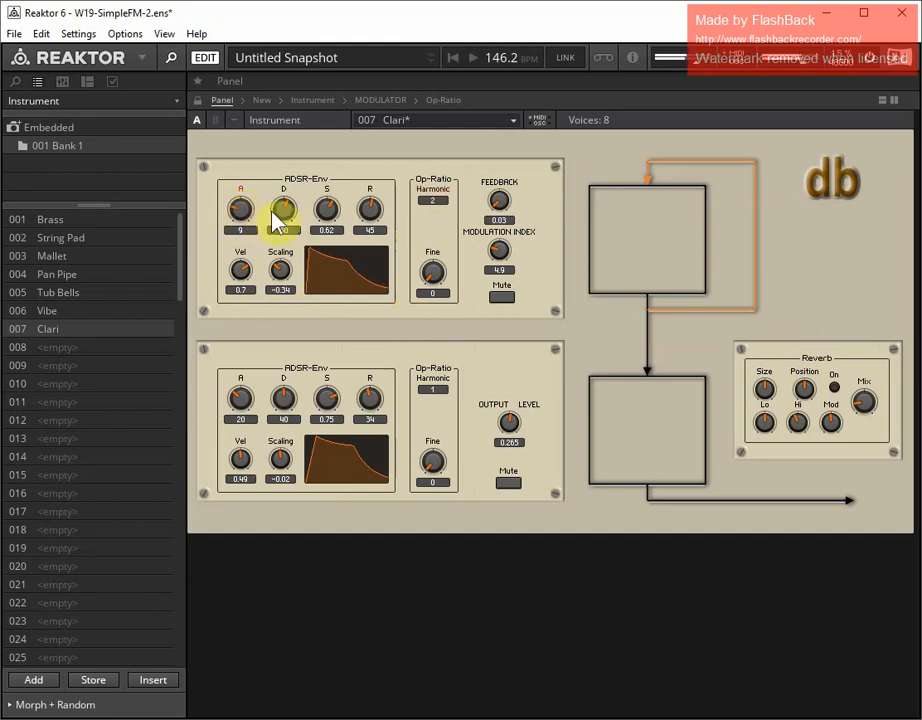
click(502, 264)
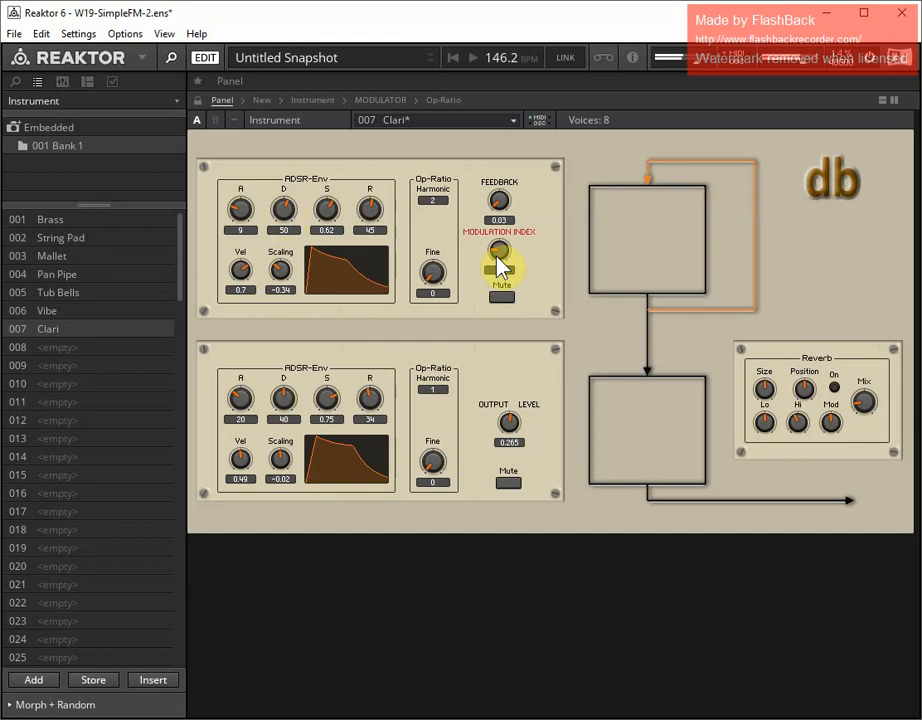
click(93, 685)
key(Return)
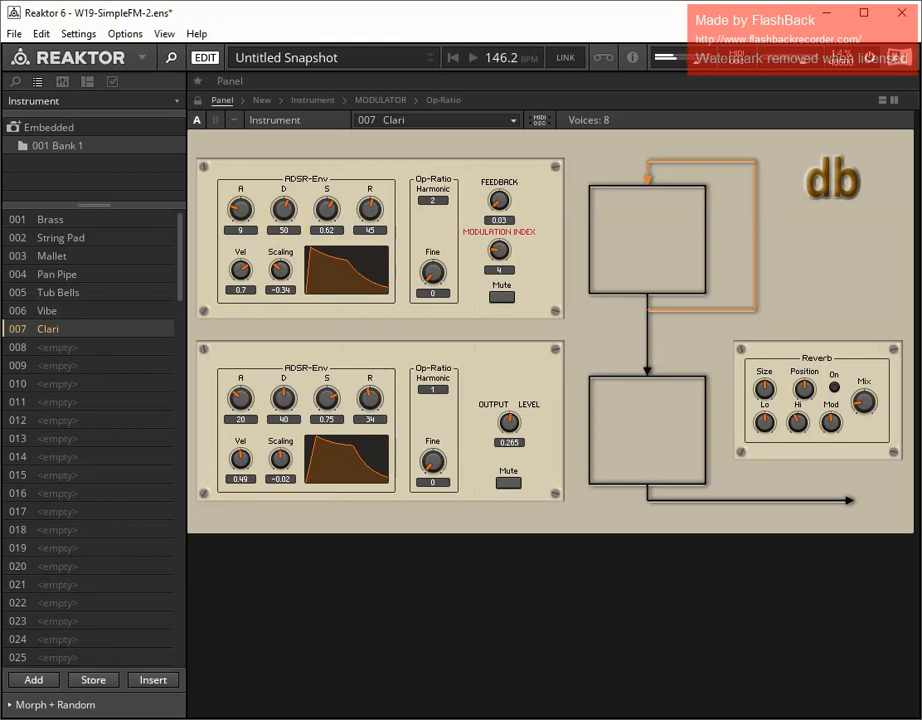
Add a new snapshot in slot 008 named Gtr
click(48, 682)
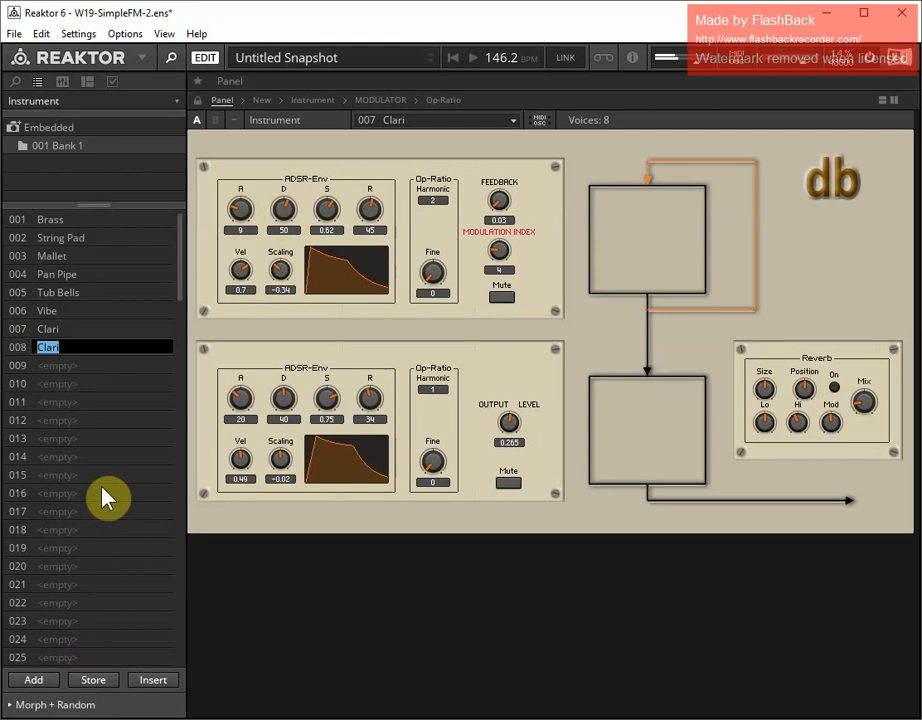
text(Gtr)
key(Return)
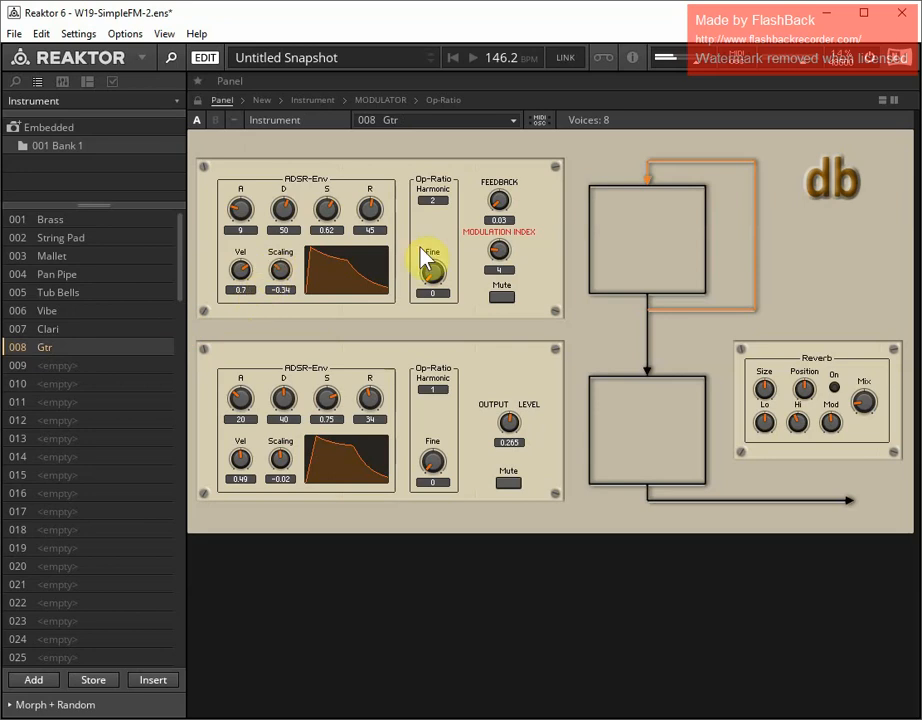
Set the modulation index to 0 and the lower envelope to attack -20, decay 52, sustain 0, release 33, velocity 0.56 and scaling -0.48
drag(495, 248, 498, 338)
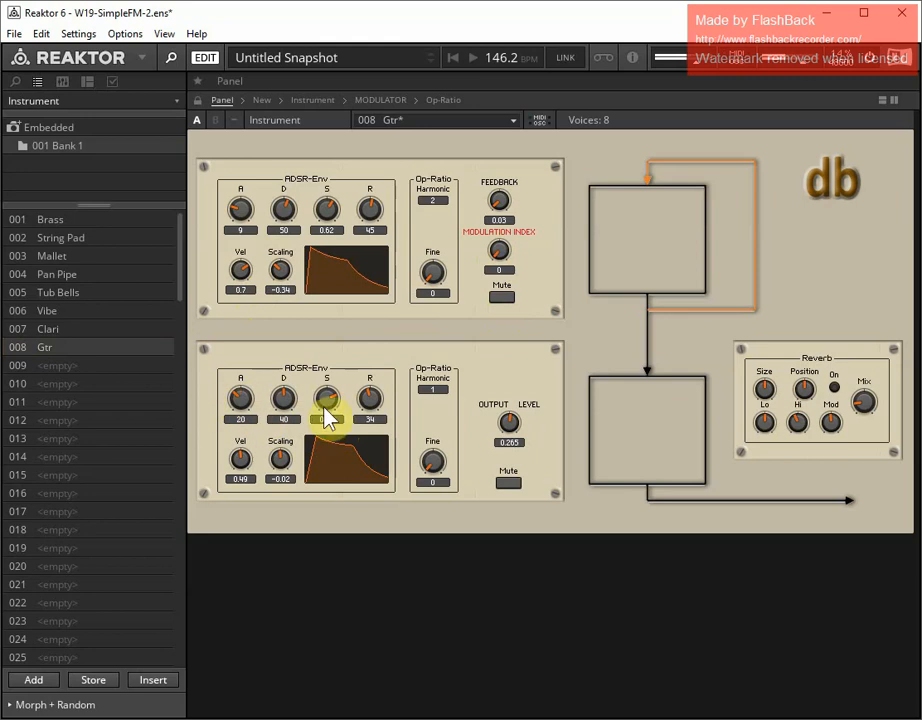
drag(327, 399, 350, 525)
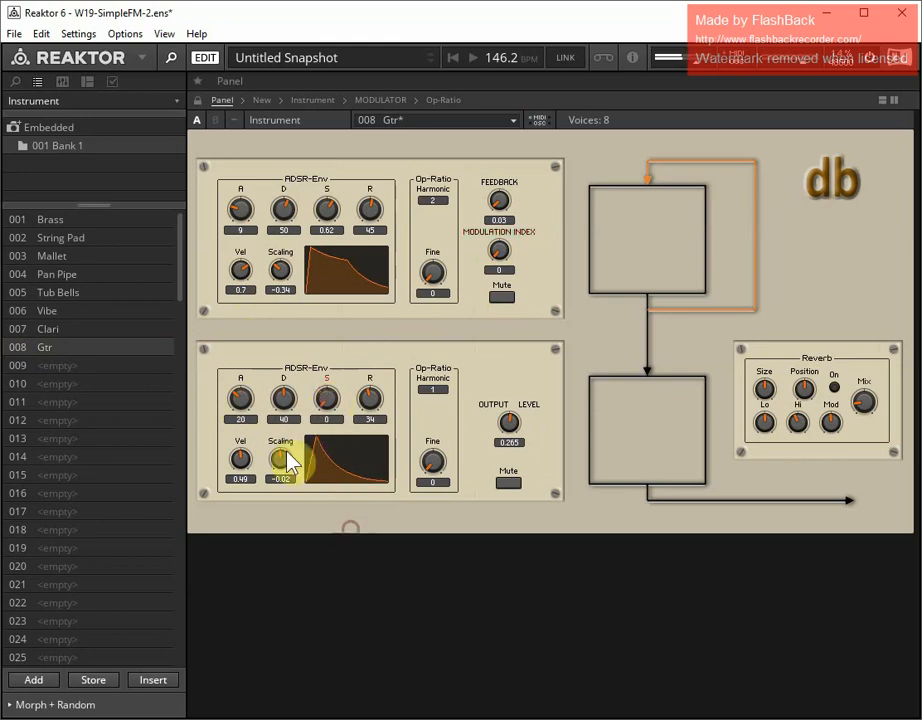
drag(238, 396, 248, 467)
drag(278, 420, 280, 393)
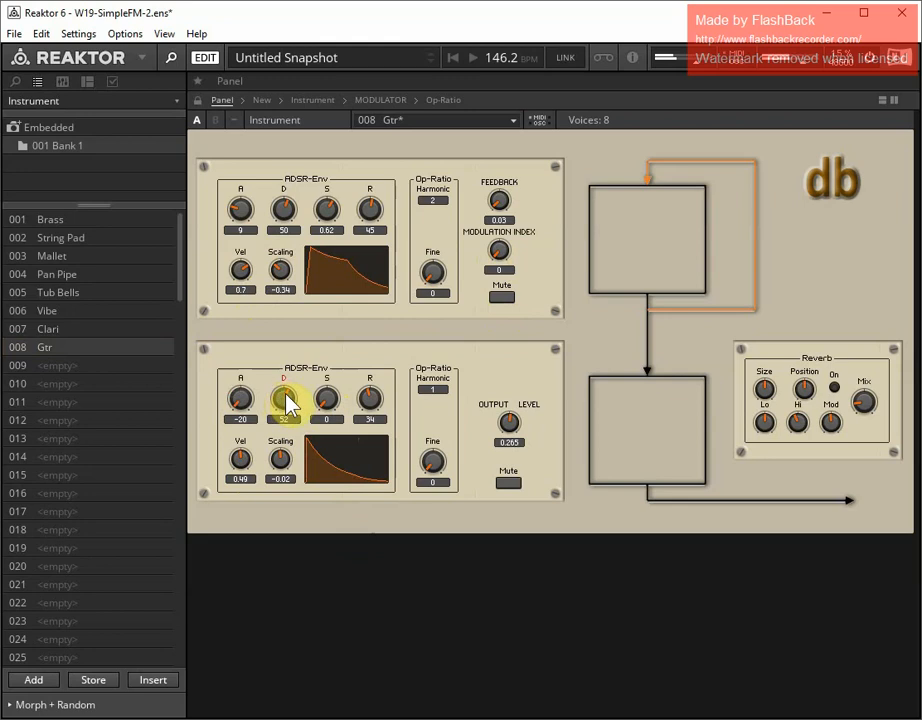
drag(367, 398, 276, 464)
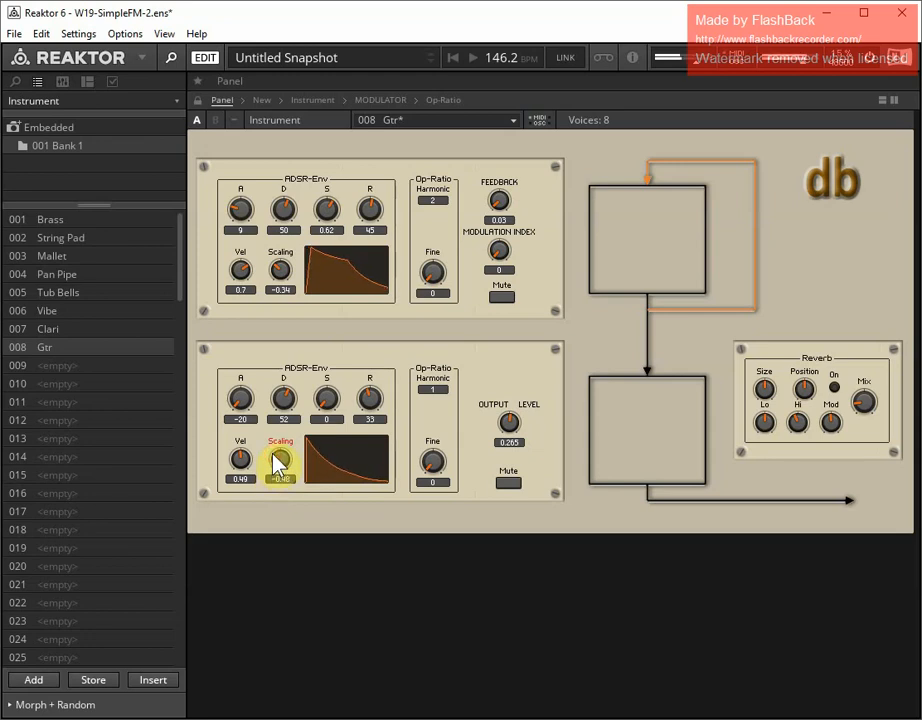
drag(235, 465, 253, 430)
Set the modulation index to 2.4, the upper harmonic to 1, and the upper envelope's attack to -20, decay to 25 and sustain to 0.44
drag(502, 256, 503, 241)
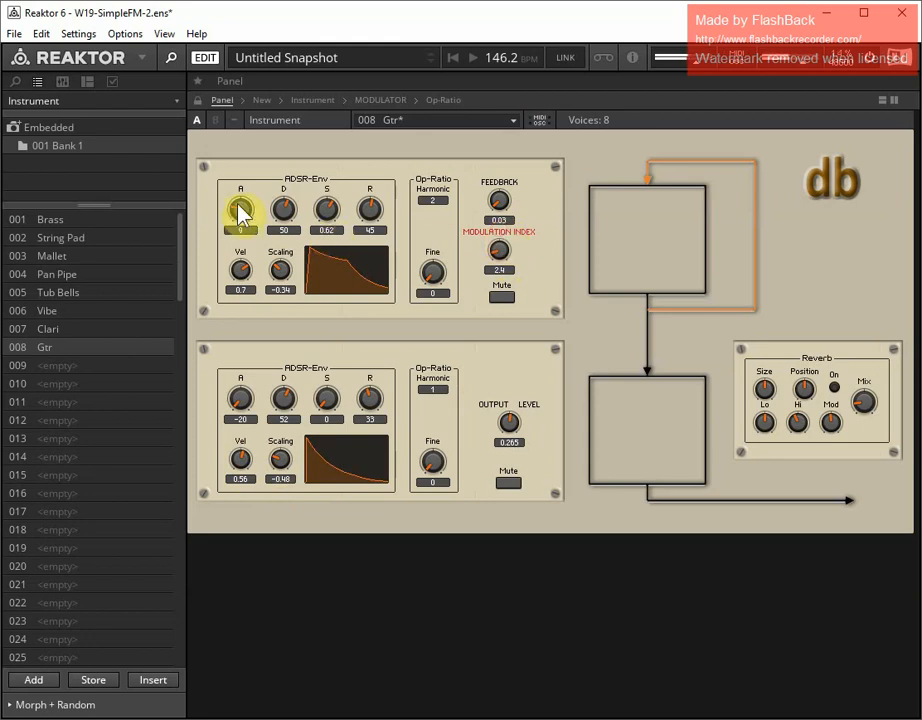
click(433, 205)
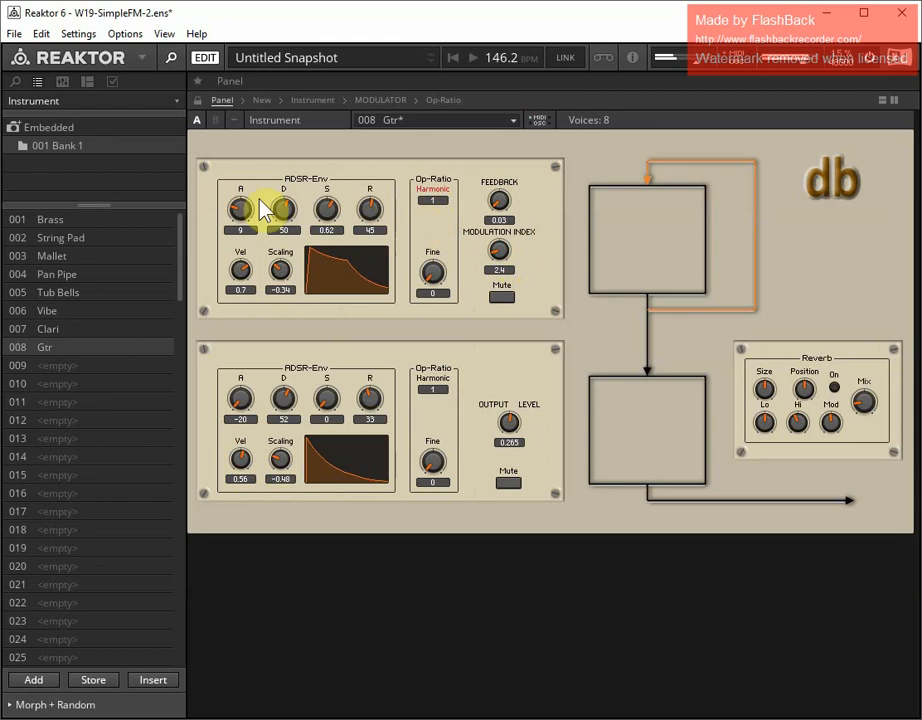
click(238, 213)
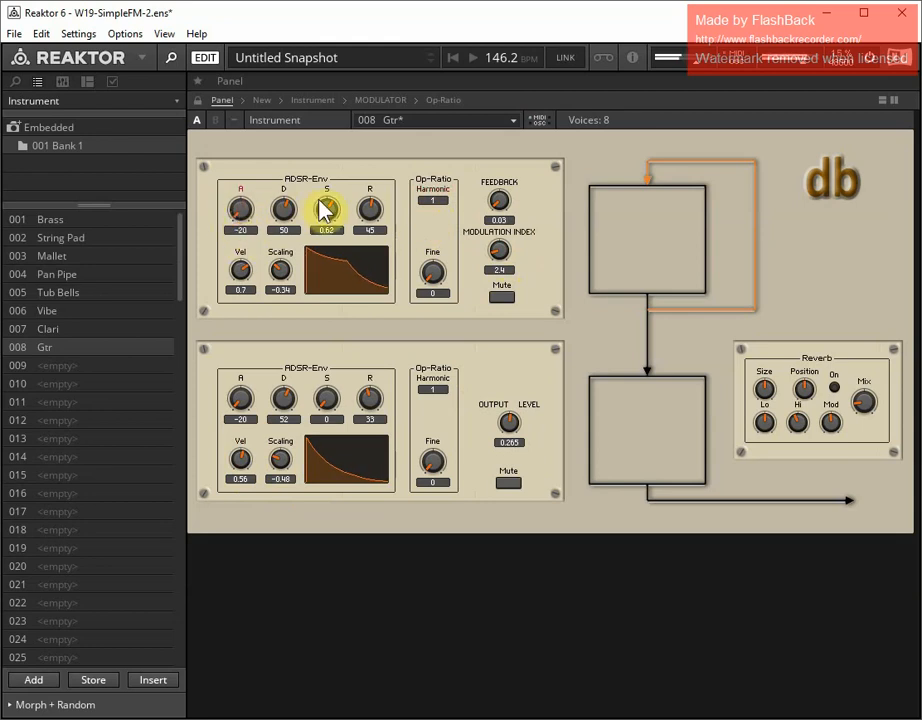
drag(319, 200, 282, 230)
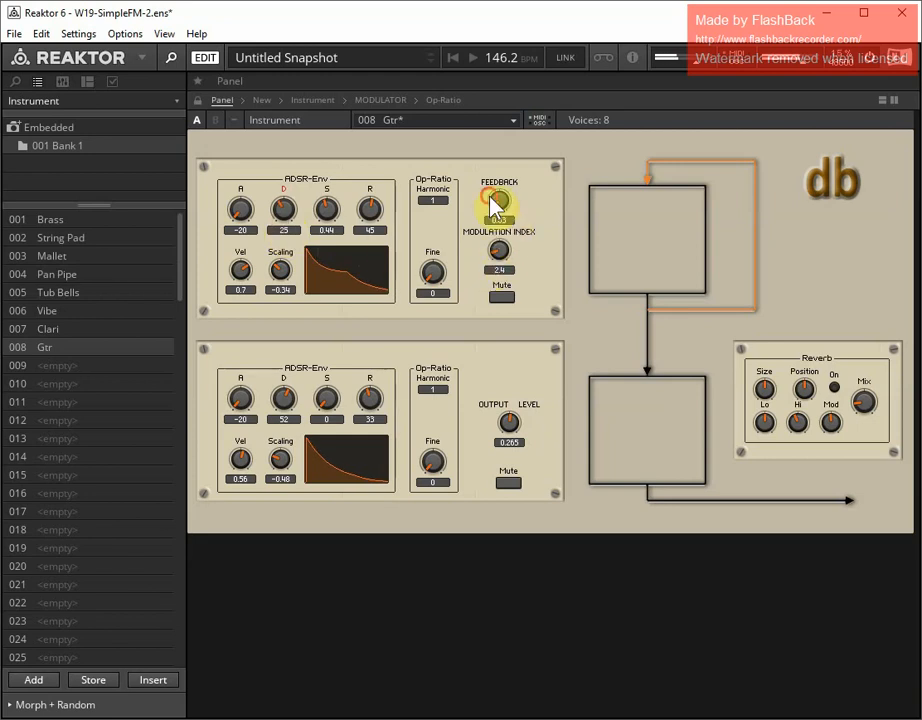
Set the feedback to 0.6075, the modulation index to 4.5, and the upper envelope's sustain to 0.33, velocity to 0.65 and decay to 35
drag(497, 207, 500, 140)
drag(319, 206, 324, 226)
drag(241, 270, 233, 279)
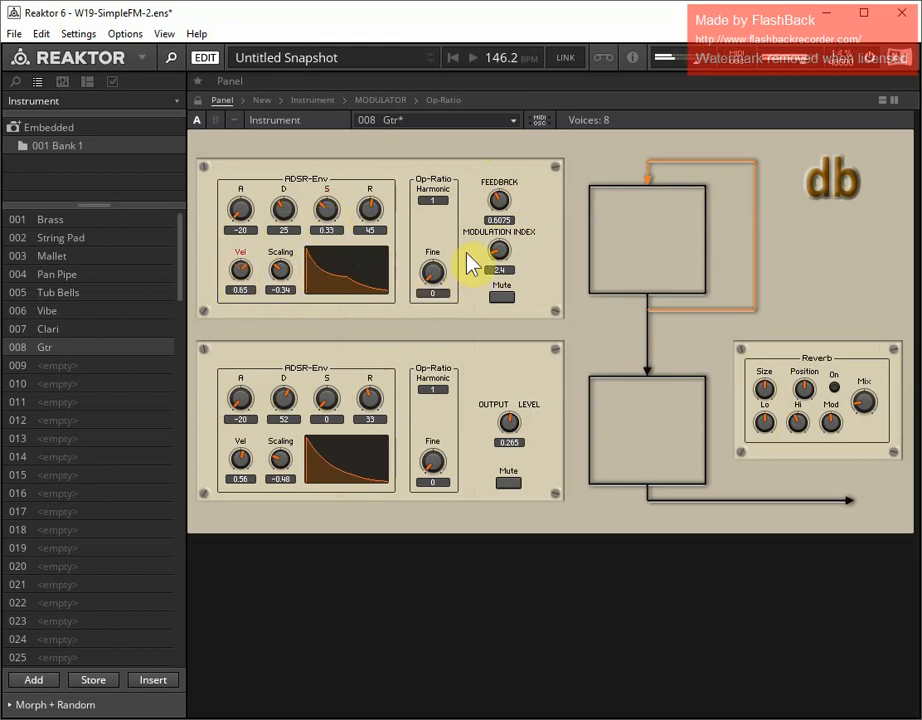
drag(500, 263, 500, 236)
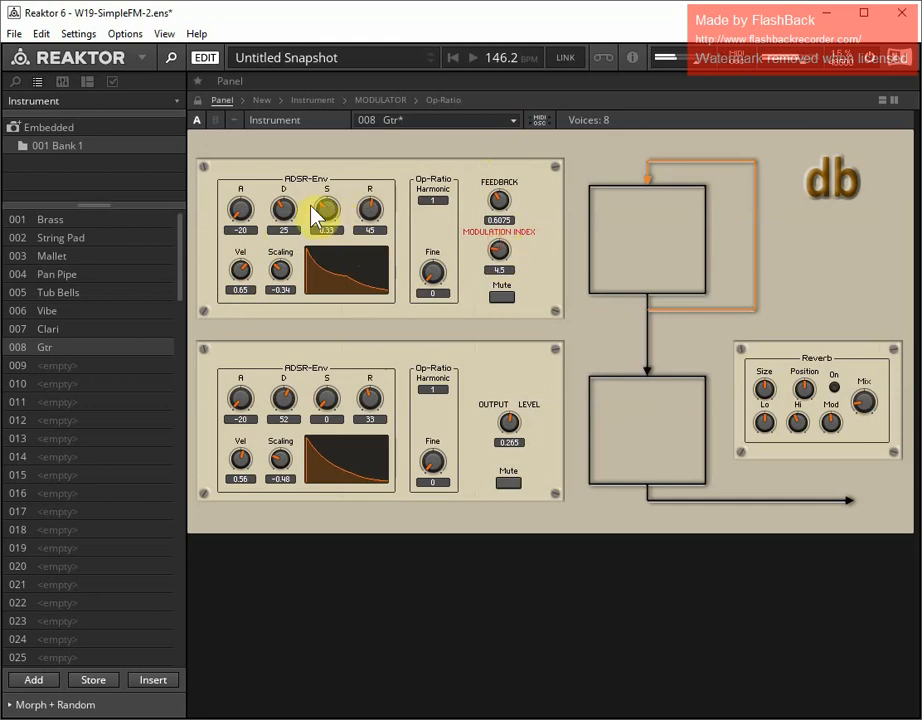
drag(282, 222, 282, 211)
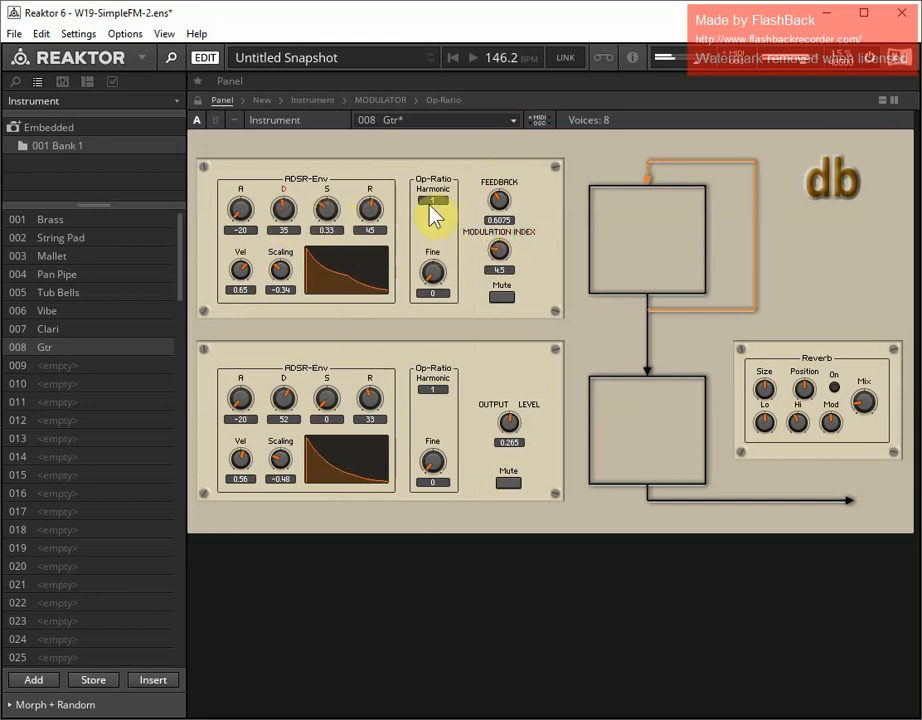
Set the upper harmonic to 3, feedback to 0.93, the upper envelope's sustain to 0.25, release to 59 and decay to 44, and store the Gtr snapshot
mouse_move(437, 206)
mouse_down()
mouse_move(439, 188)
mouse_move(443, 197)
mouse_up()
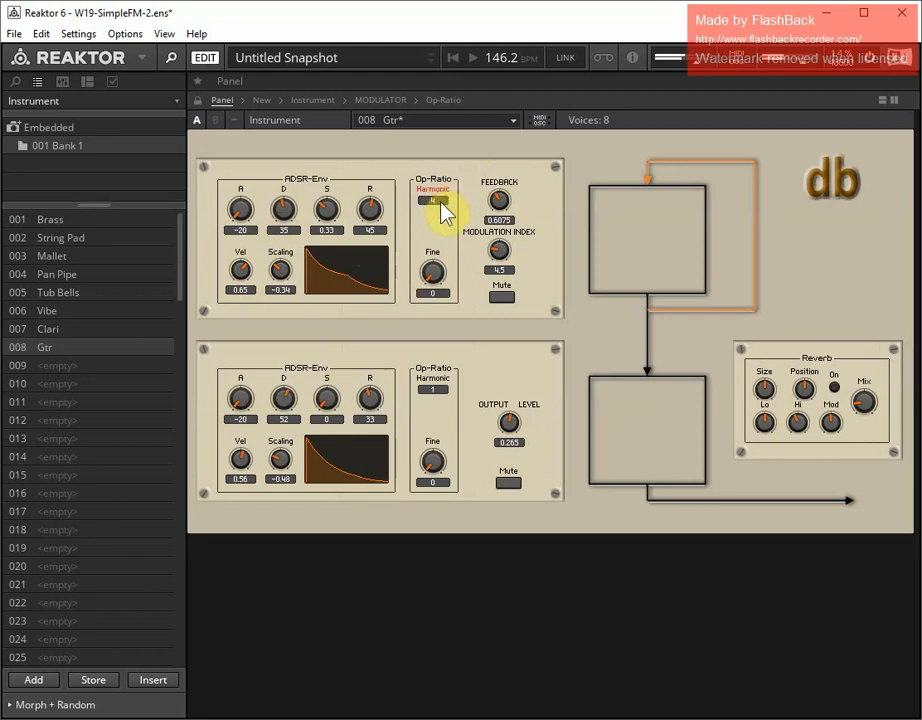
drag(441, 203, 498, 196)
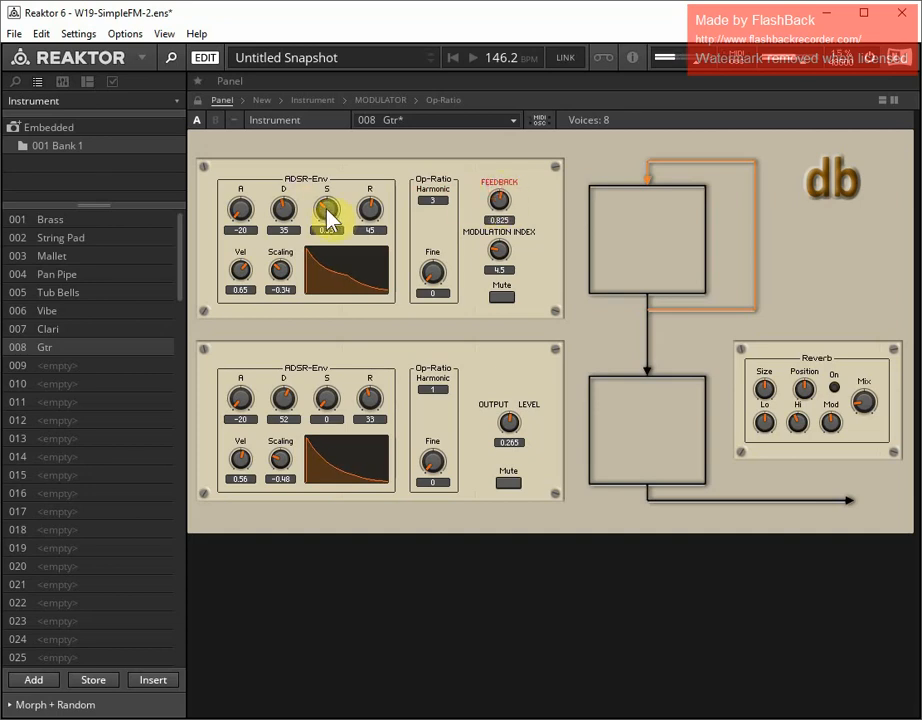
drag(328, 213, 362, 214)
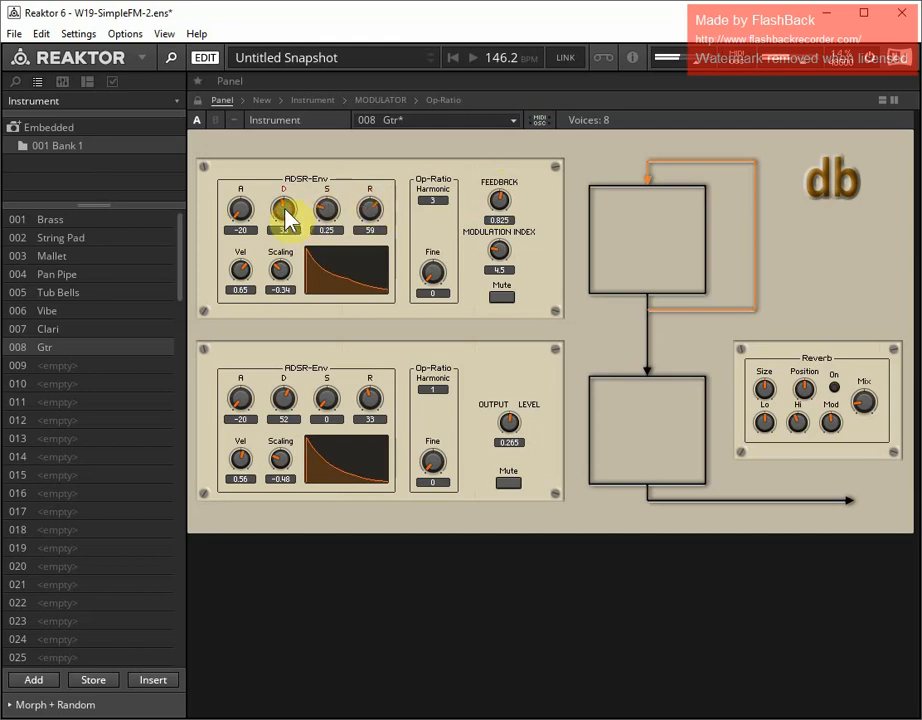
mouse_move(285, 208)
mouse_down()
mouse_move(287, 198)
mouse_move(288, 222)
mouse_up()
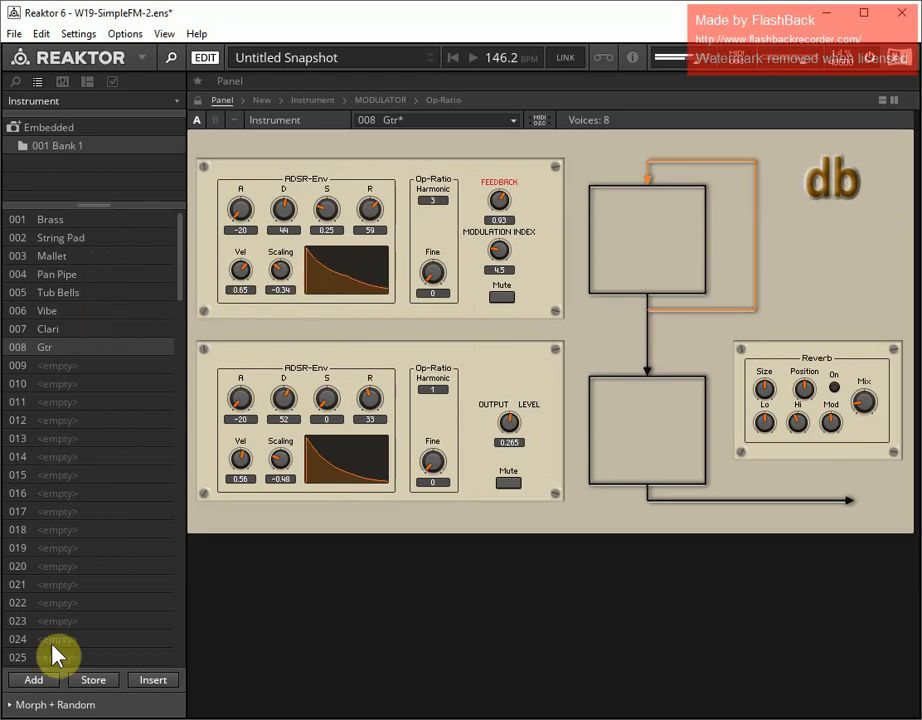
click(110, 681)
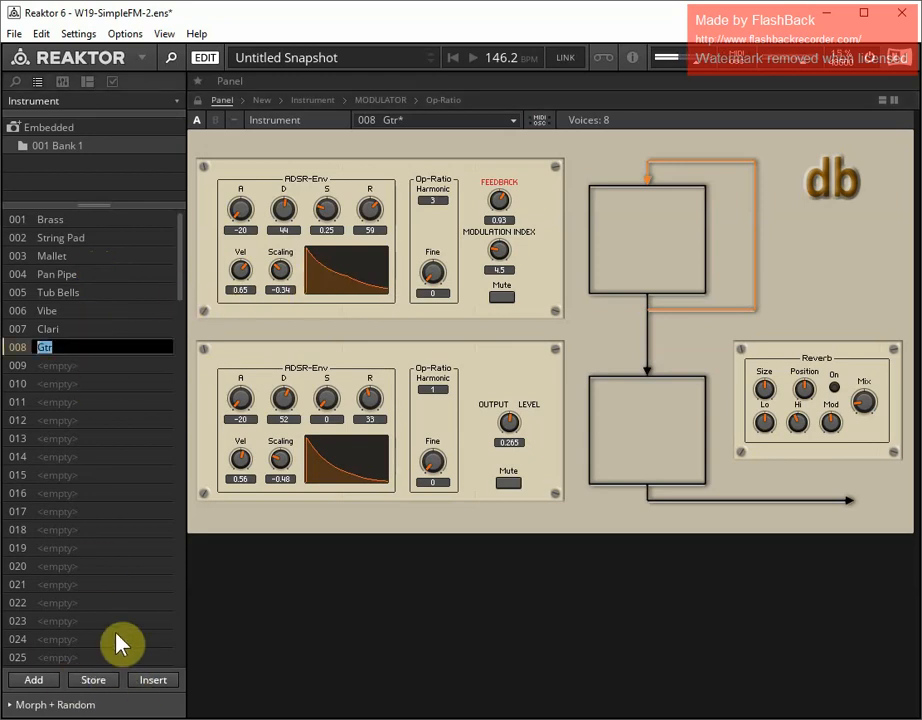
key(Return)
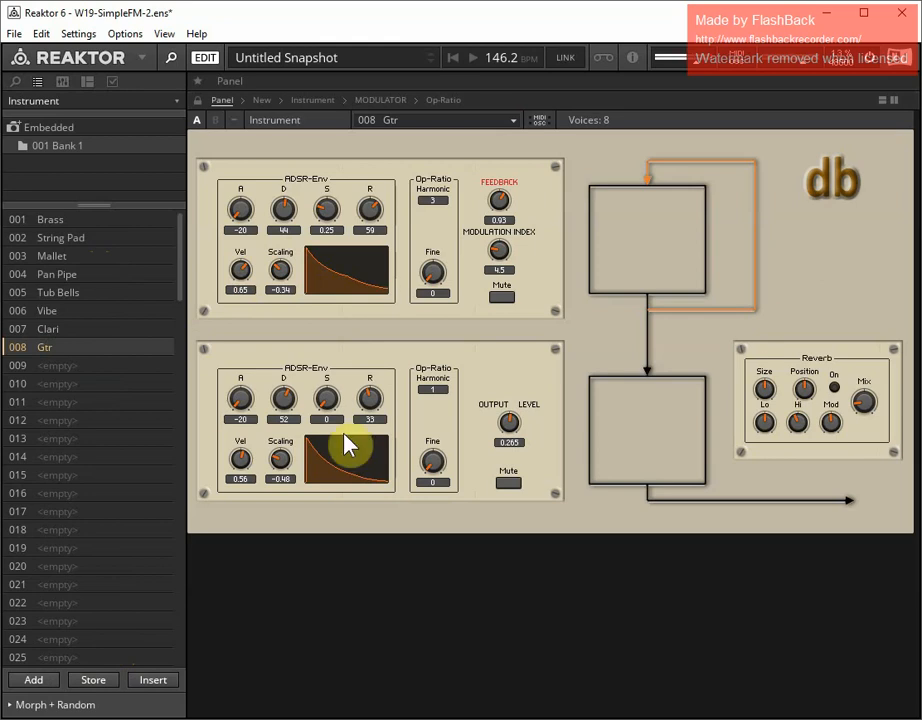